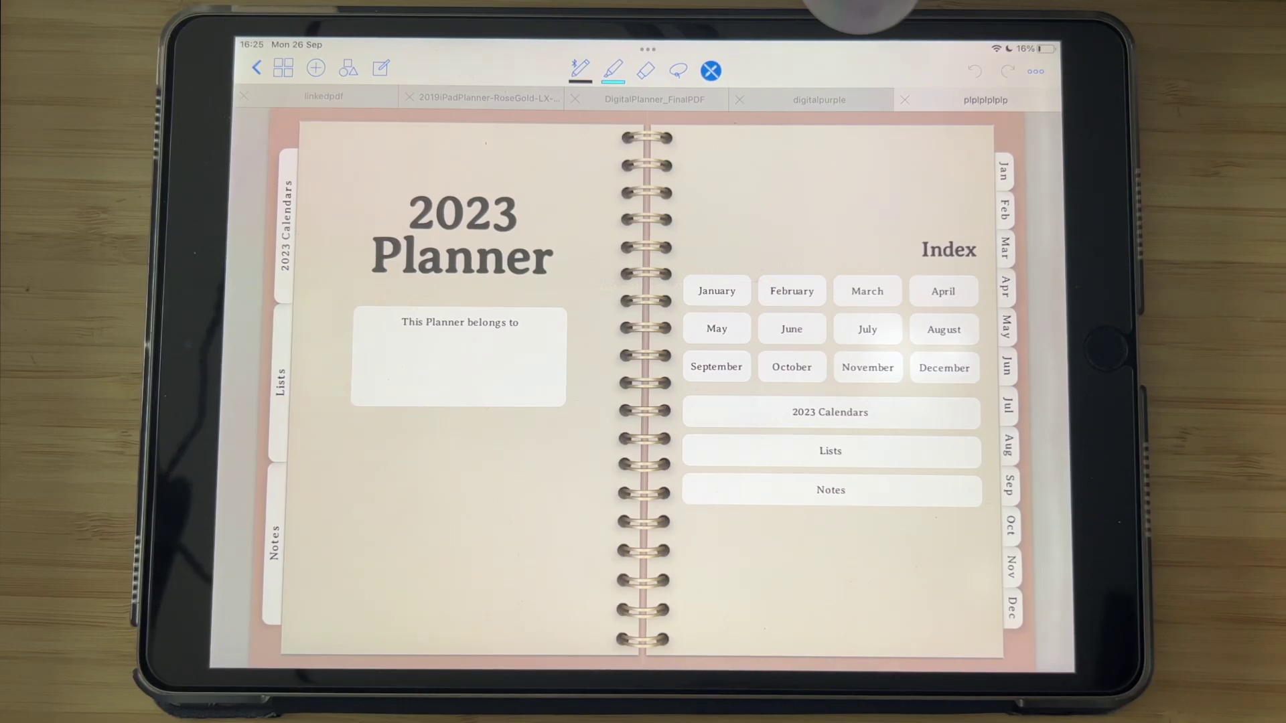
# - Test the index Notes link and the Mar tab, paging on to the March 6–12 week
pyautogui.click(830, 489)
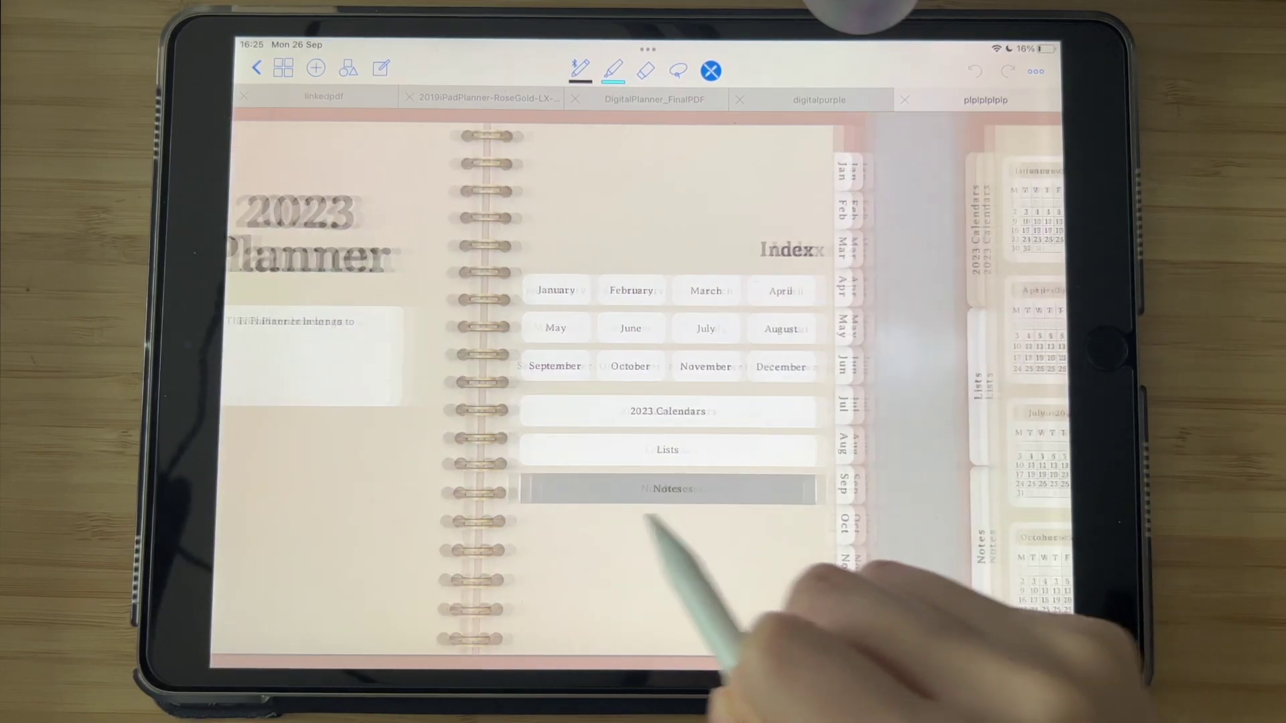
pyautogui.moveTo(849, 483); pyautogui.dragTo(637, 525)
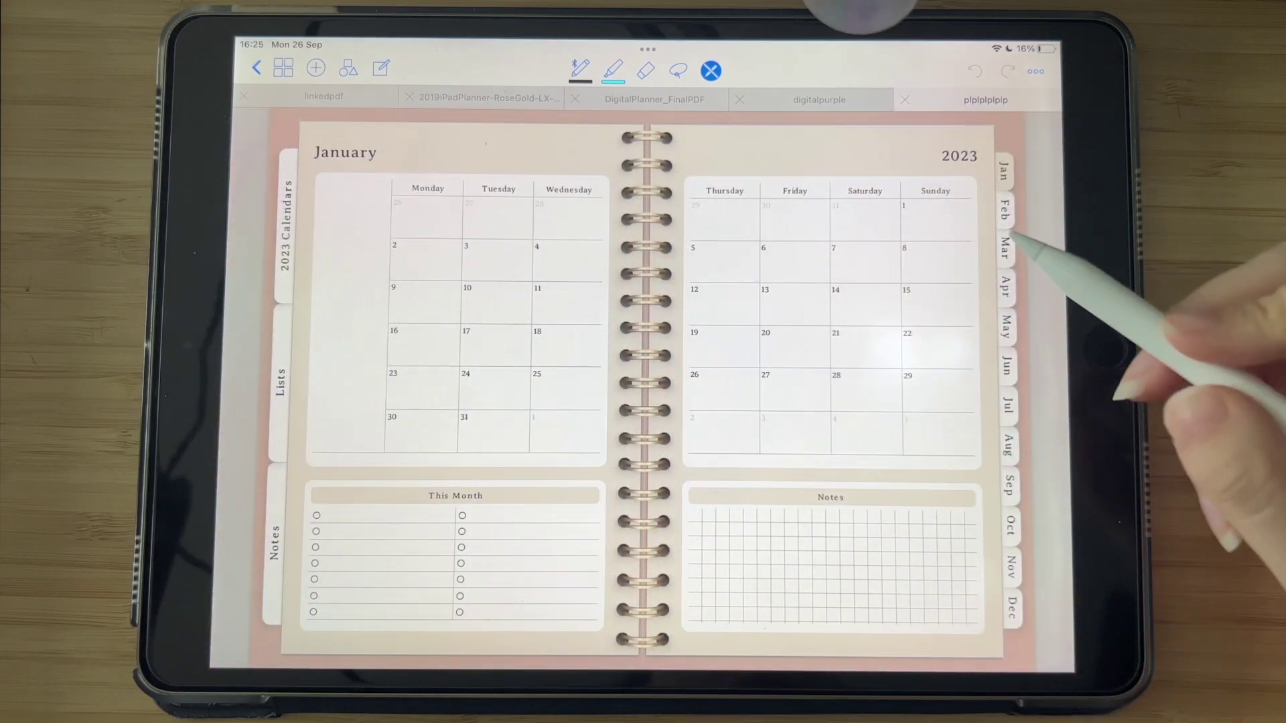
pyautogui.click(1006, 248)
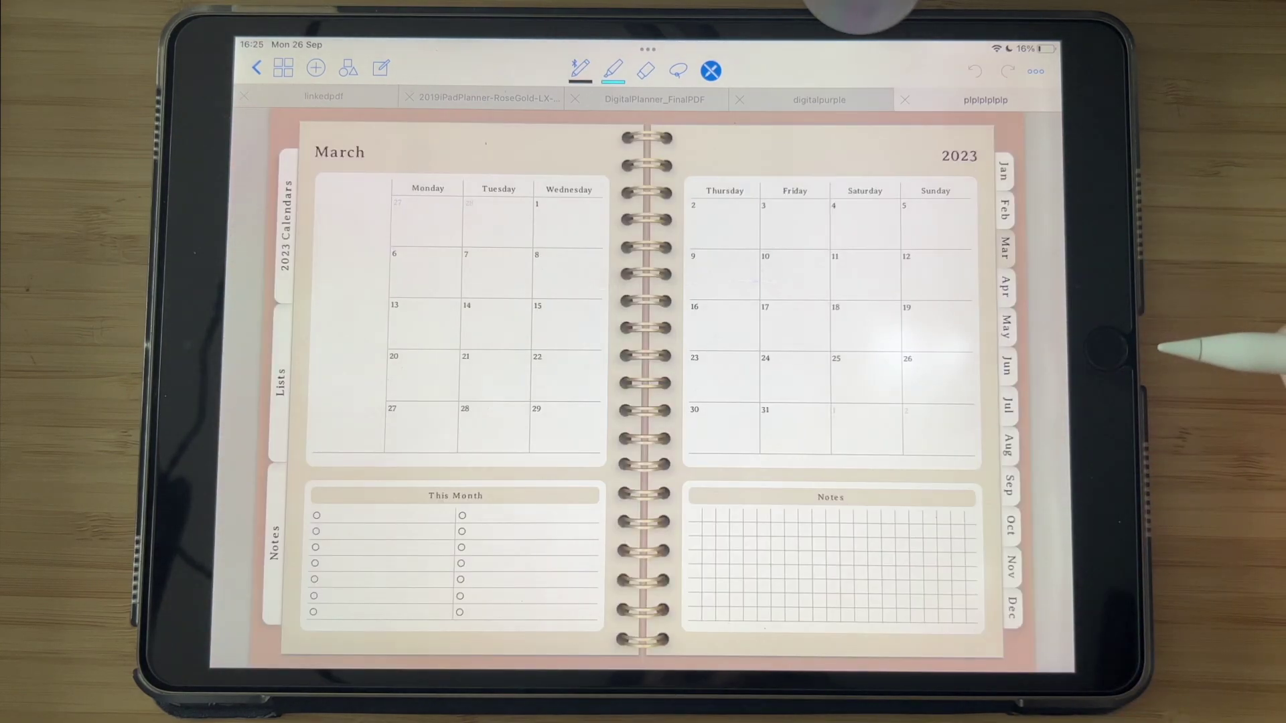
pyautogui.moveTo(1106, 288); pyautogui.dragTo(516, 529)
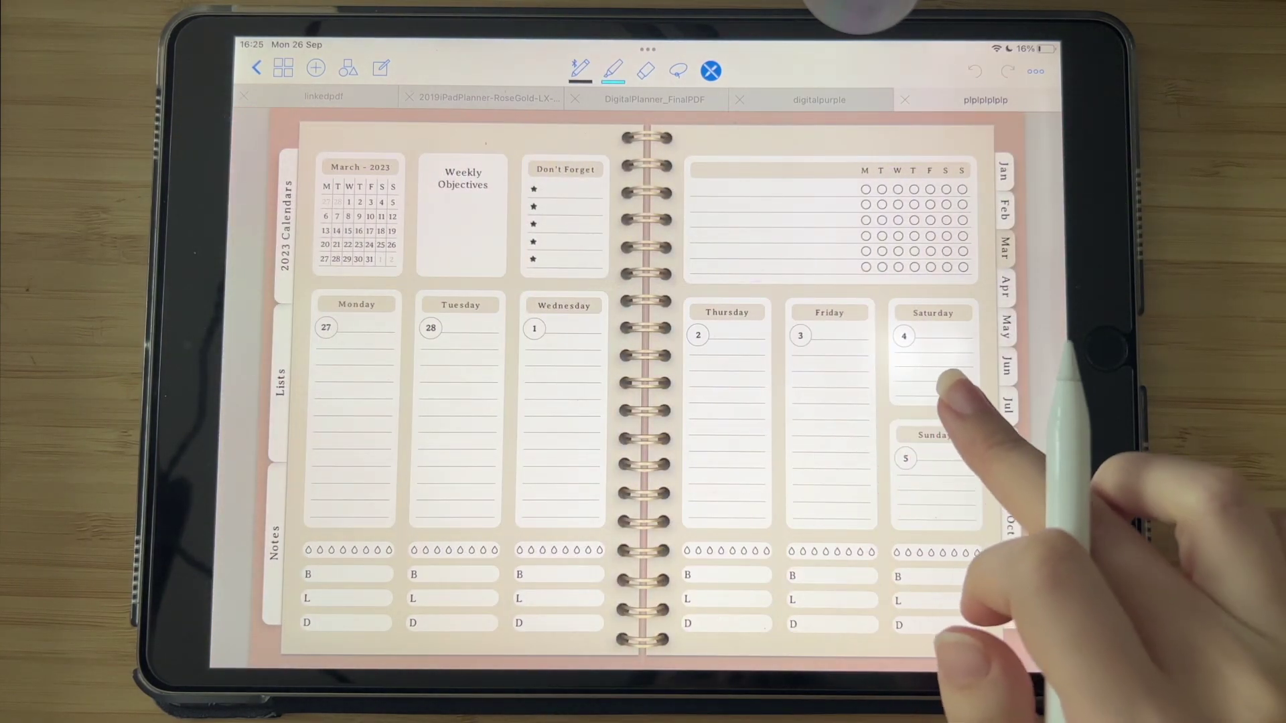
pyautogui.moveTo(941, 387); pyautogui.dragTo(690, 442)
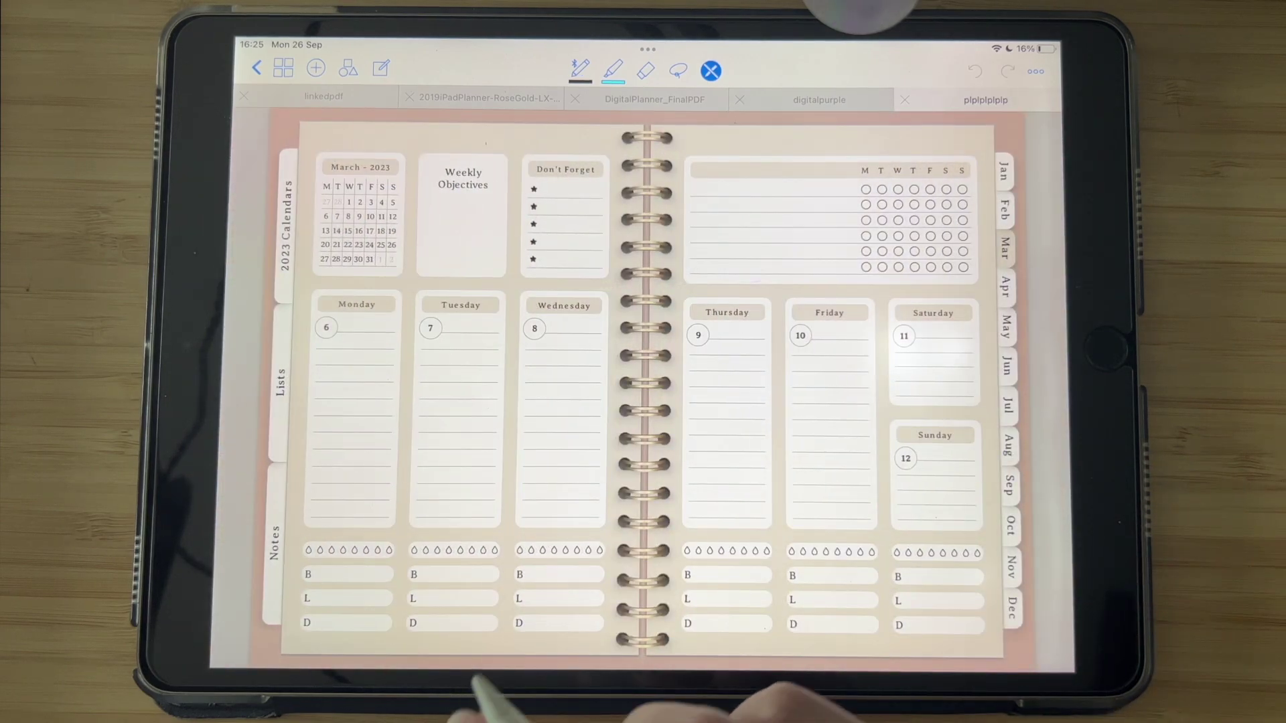
# - Check that the May, Jun, Jan and Feb side tabs each jump to their month
pyautogui.click(1006, 327)
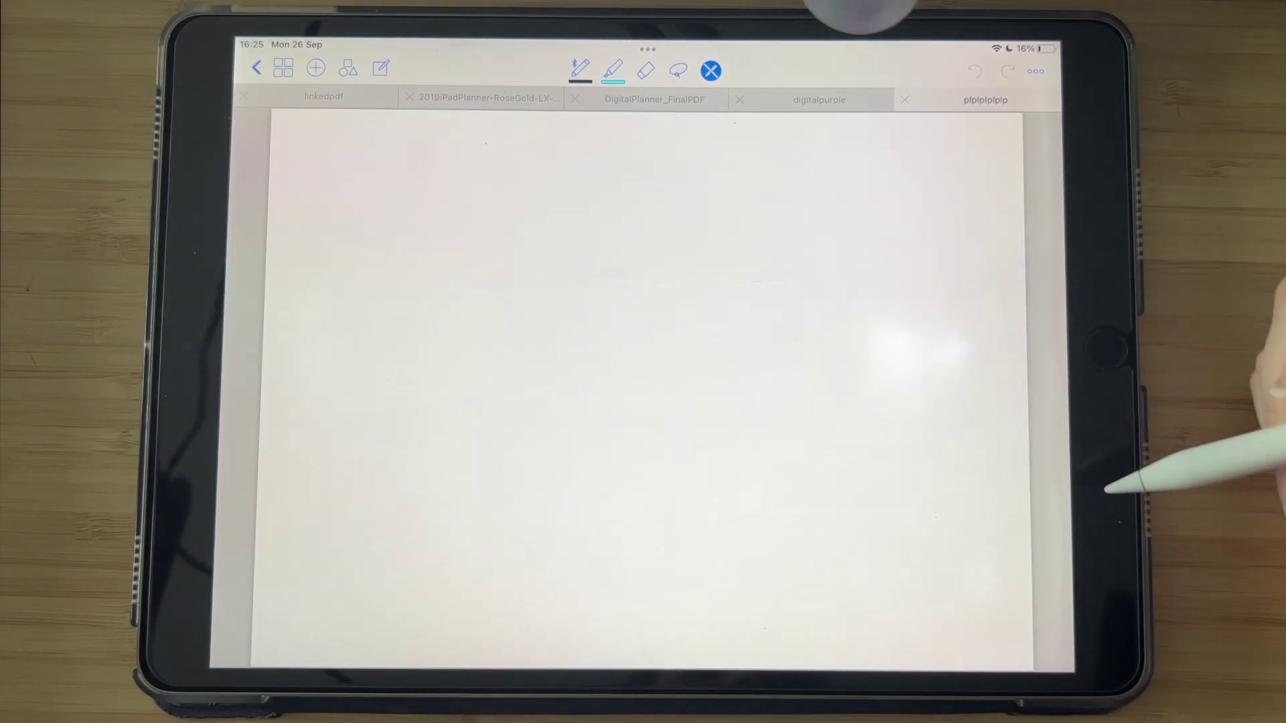
pyautogui.click(1006, 365)
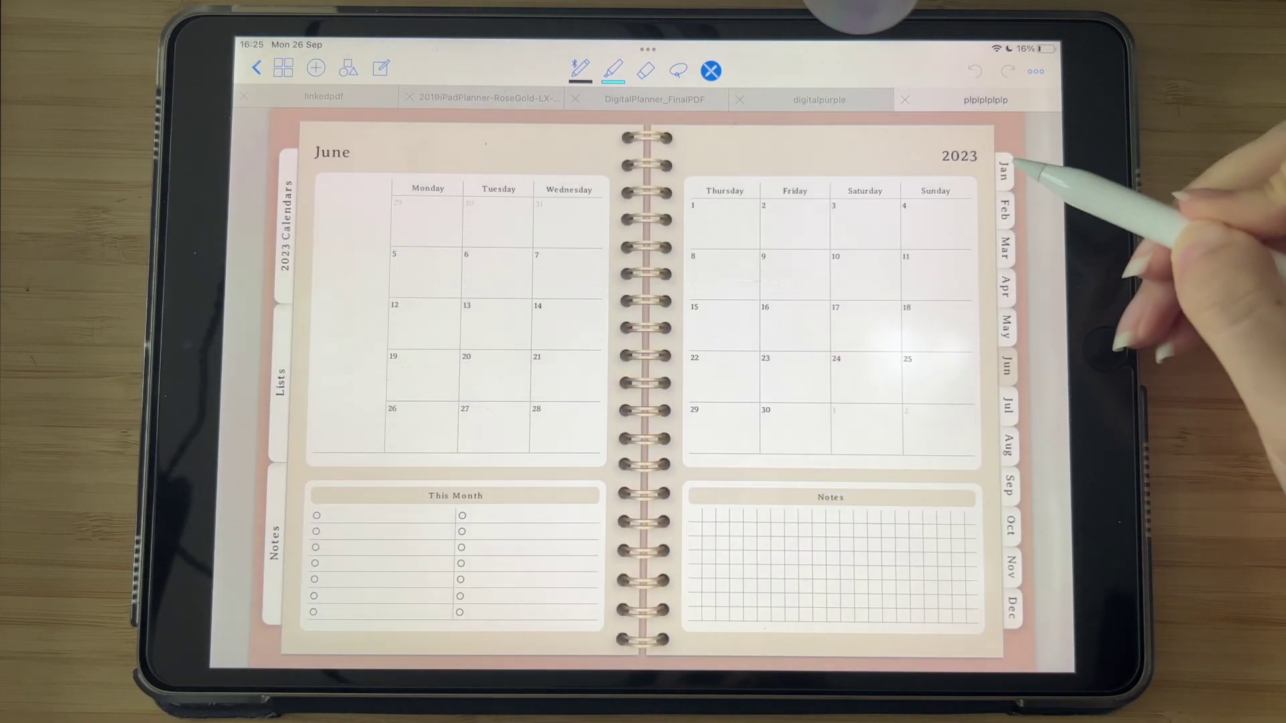
pyautogui.click(1005, 168)
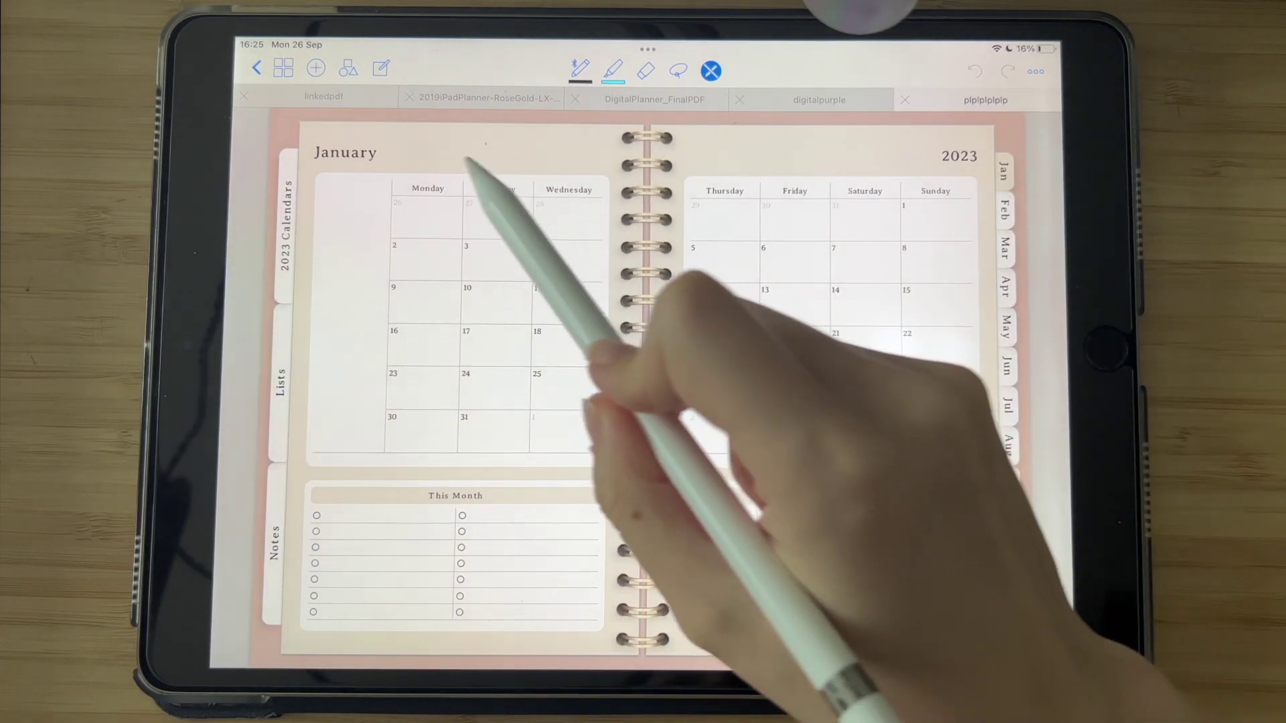
pyautogui.click(1006, 210)
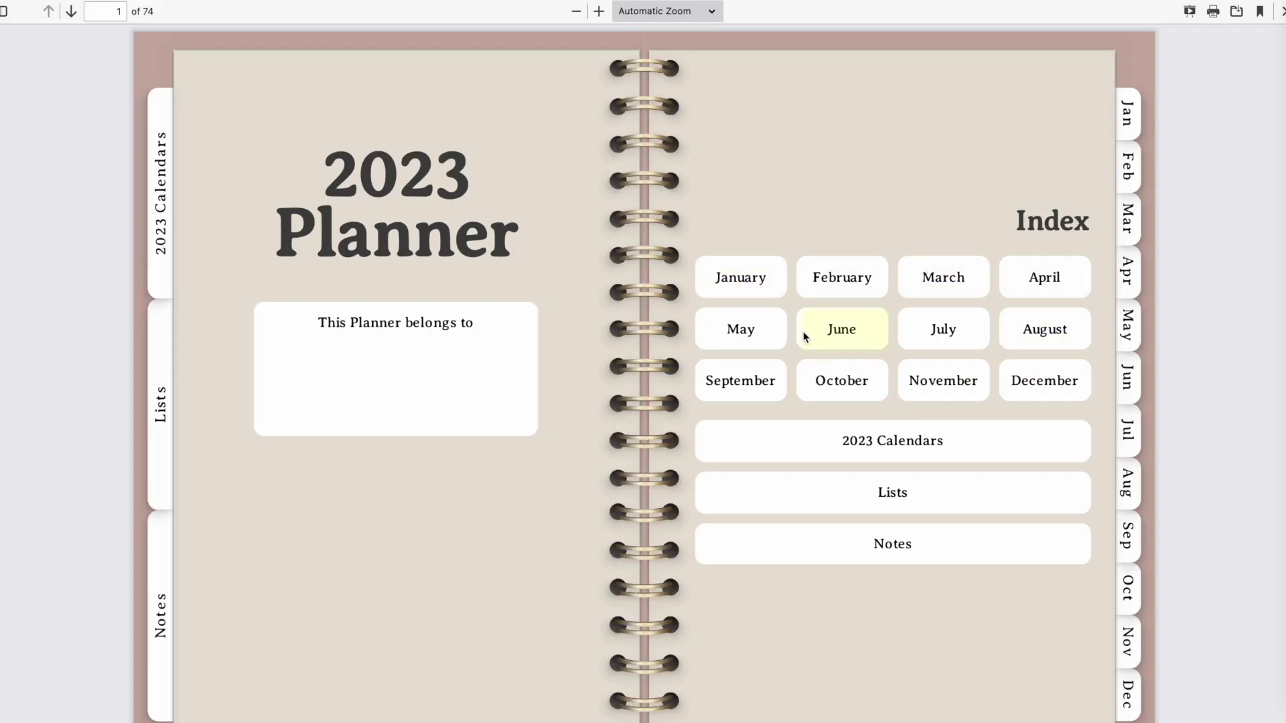
# - Follow the February index link, then the August and Lists side tabs in the PDF
pyautogui.click(856, 280)
pyautogui.scroll(-15, 852, 282)
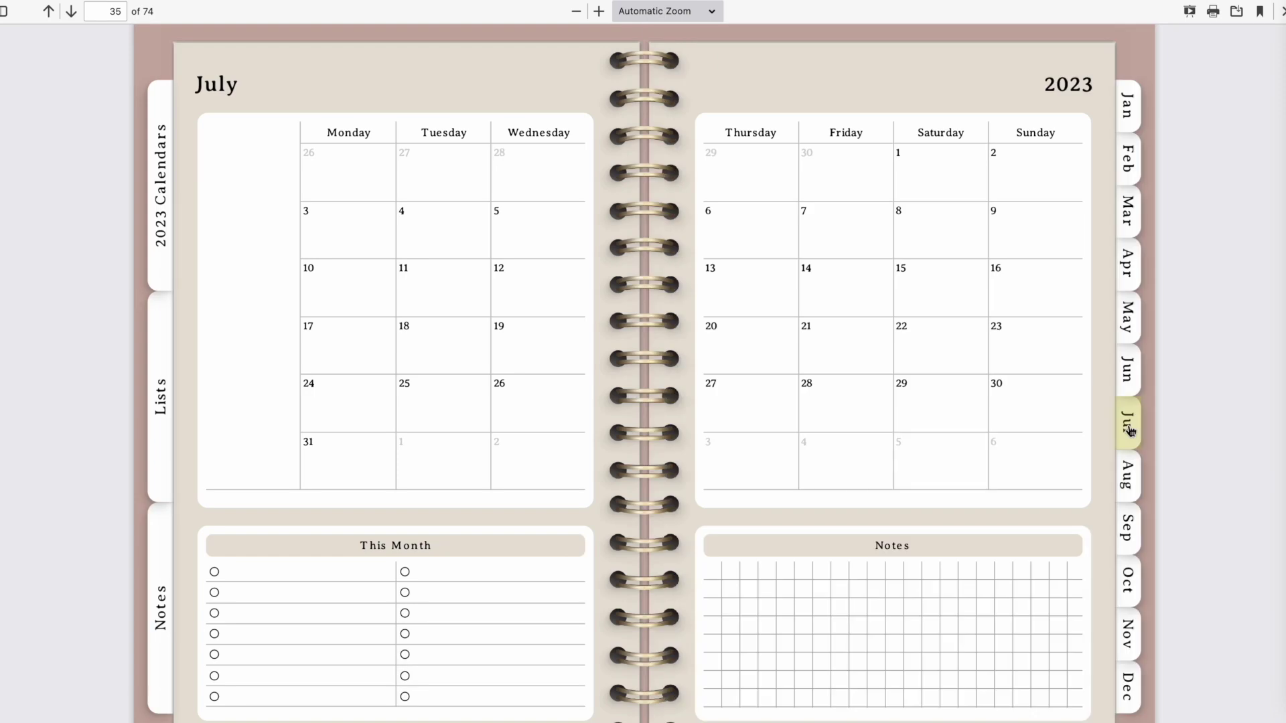
pyautogui.click(1133, 488)
pyautogui.click(167, 410)
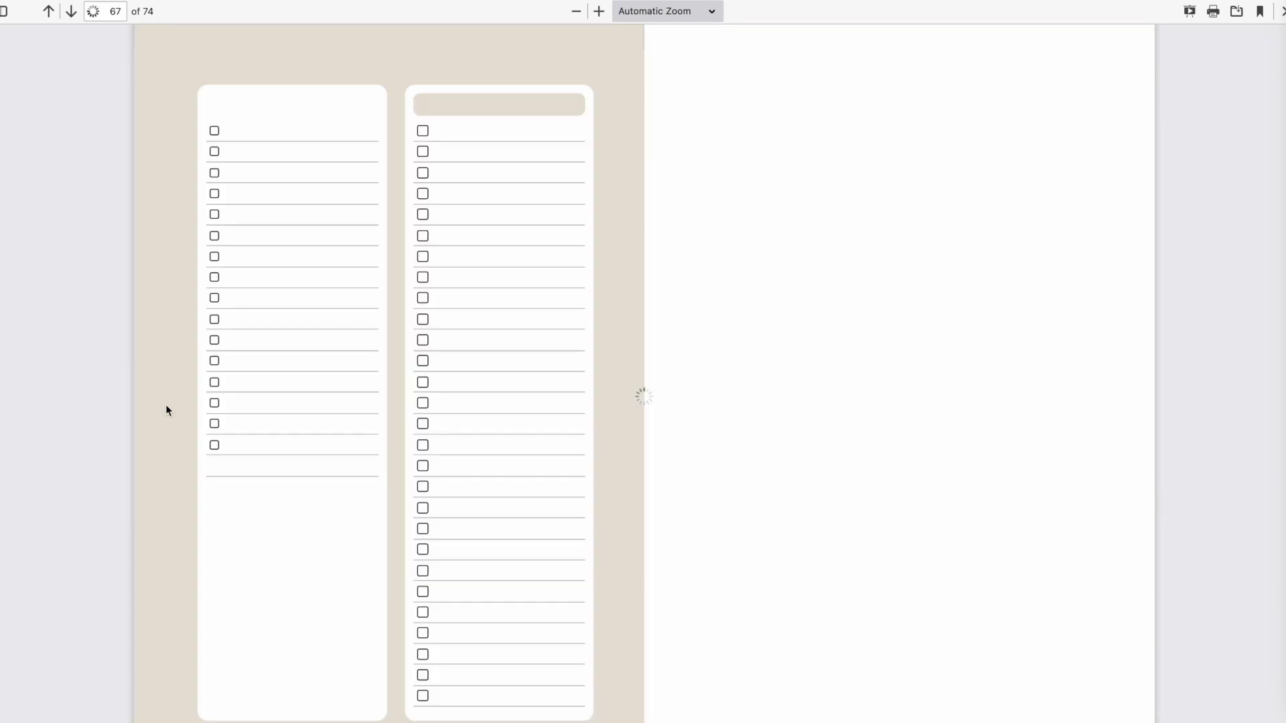
pyautogui.scroll(-20, 594, 350)
pyautogui.scroll(-4, 594, 352)
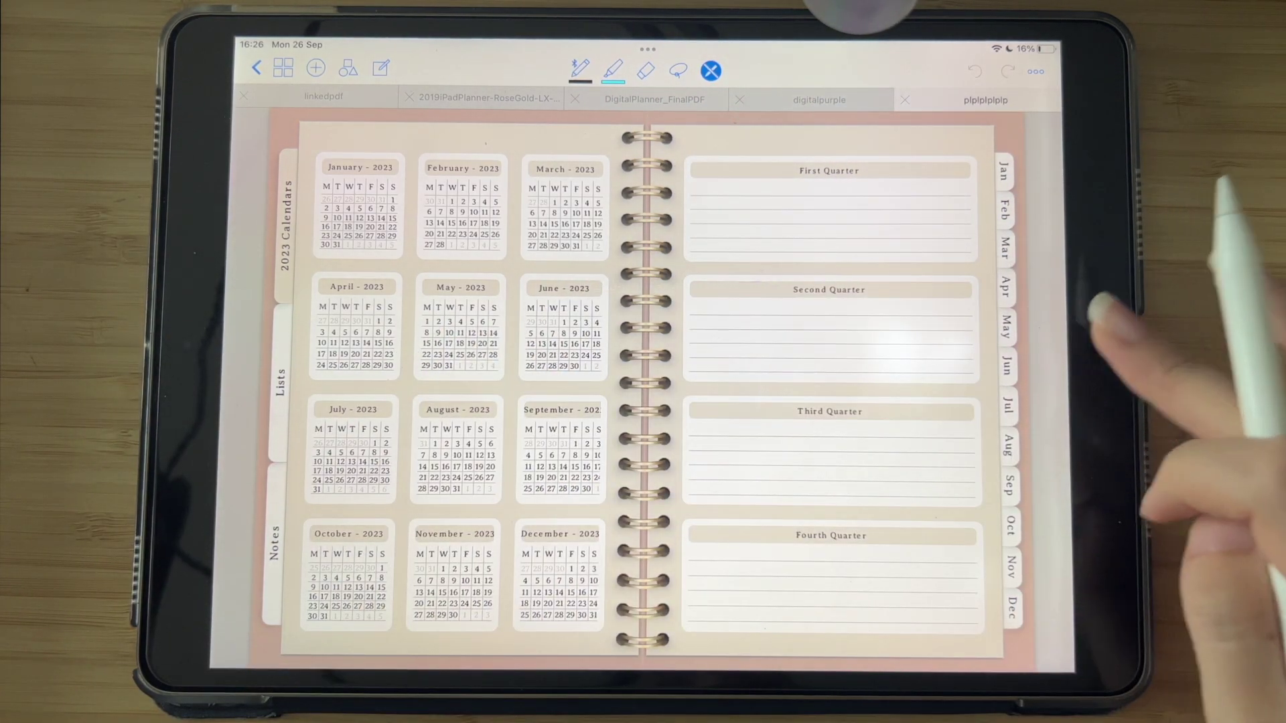
# - Reopen GoodNotes and pen test waves into the Second and First Quarter boxes, then exit writing mode
pyautogui.click(1105, 349)
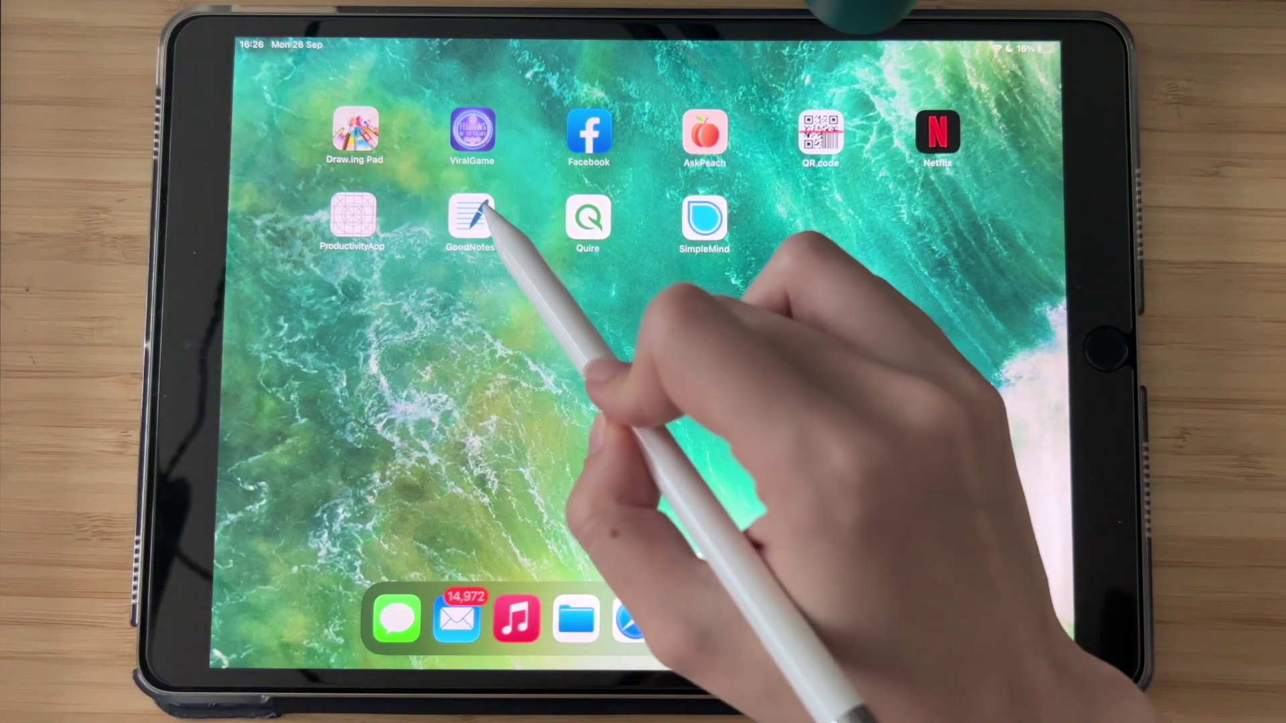
pyautogui.click(472, 216)
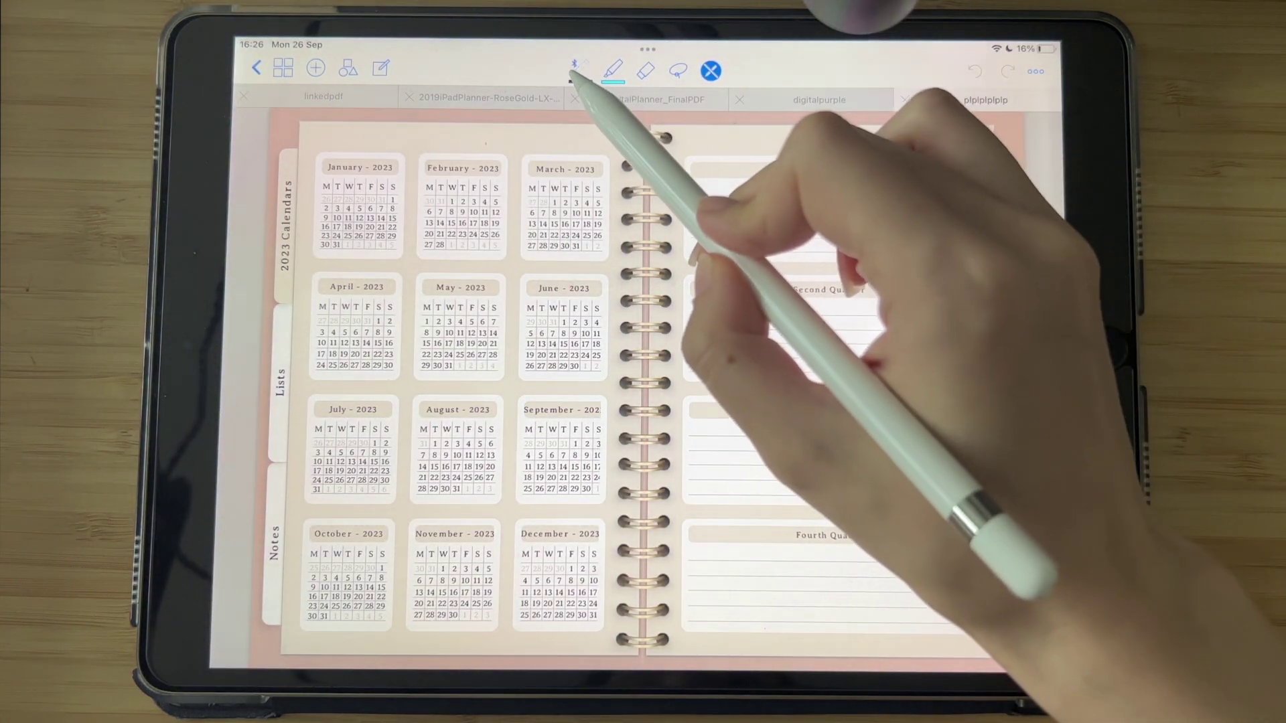
pyautogui.click(580, 68)
pyautogui.moveTo(741, 338); pyautogui.dragTo(849, 358)
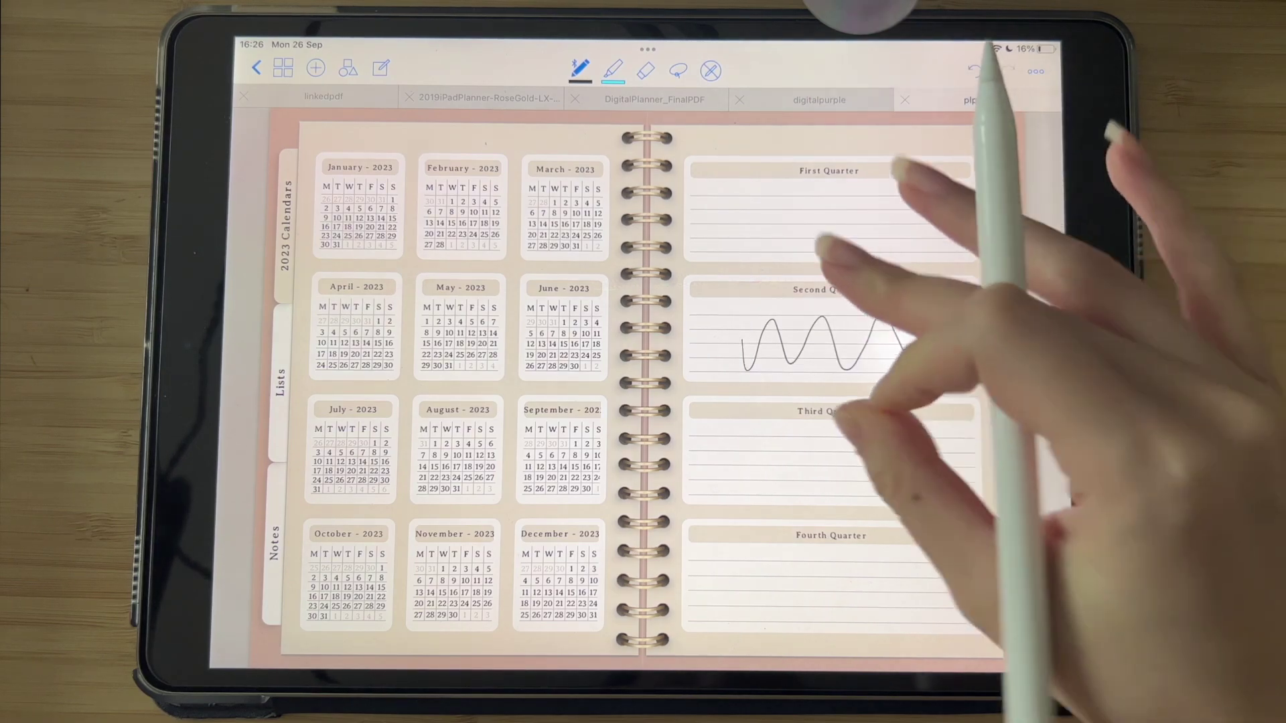
pyautogui.scroll(5, 830, 365)
pyautogui.scroll(3, 871, 335)
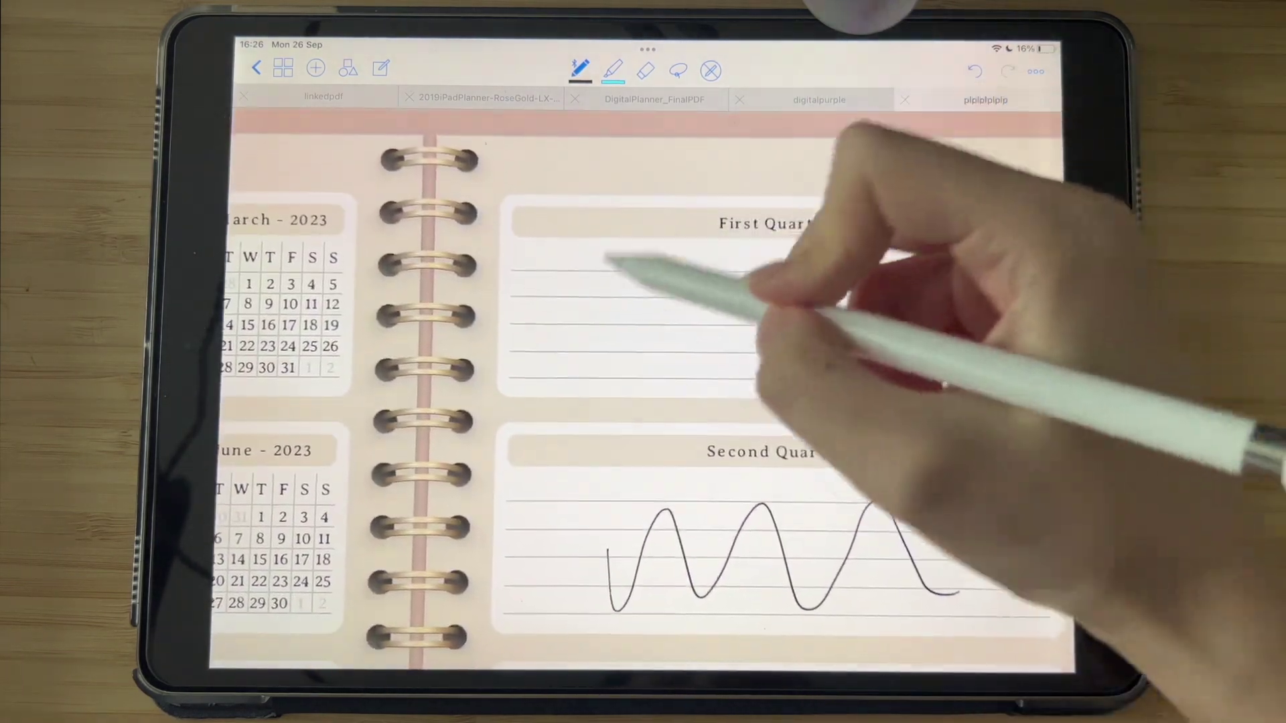
pyautogui.moveTo(594, 328); pyautogui.dragTo(731, 310)
pyautogui.scroll(-5, 861, 369)
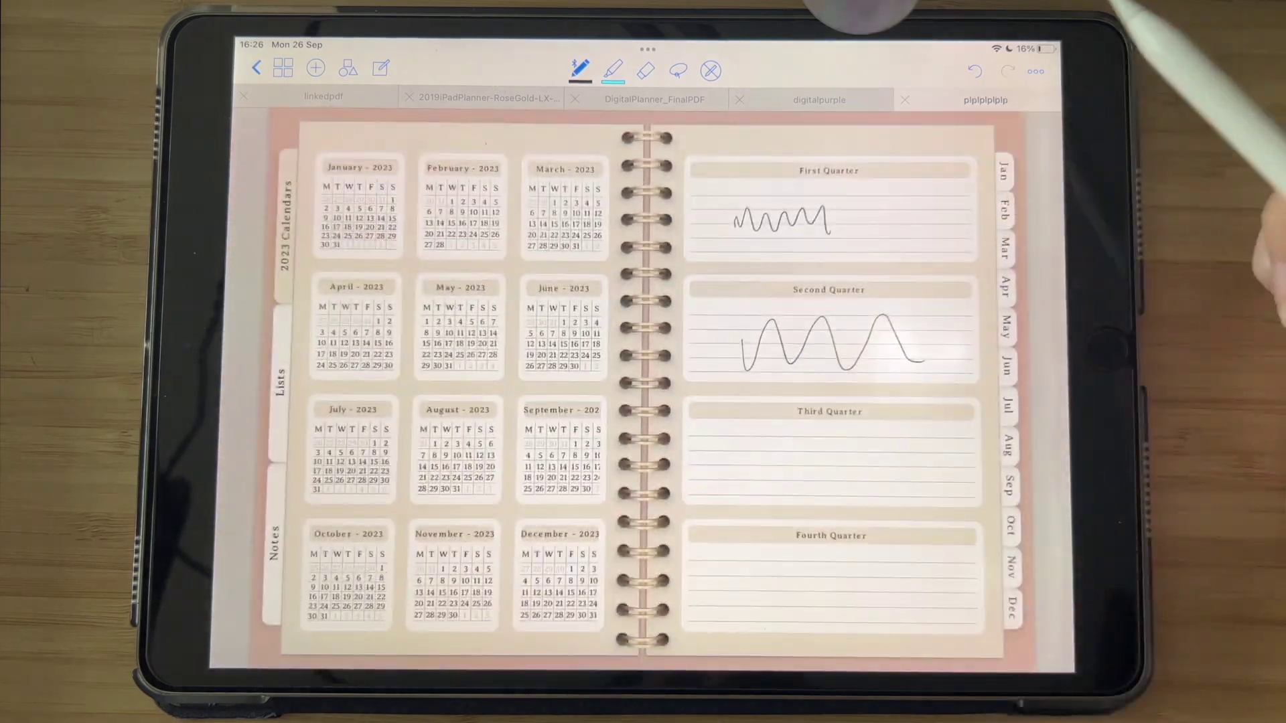
pyautogui.click(711, 70)
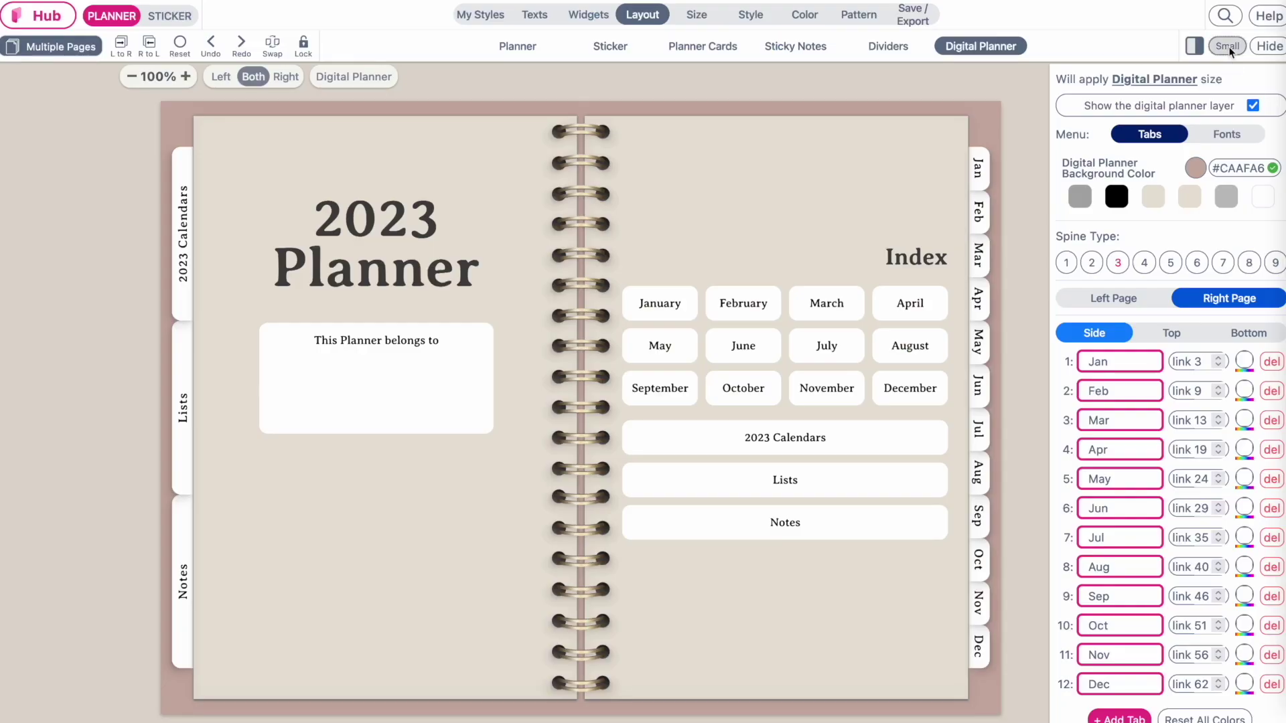
# - Enlarge the settings panel and view the left-page and right-page tab lists with their links
pyautogui.click(1228, 46)
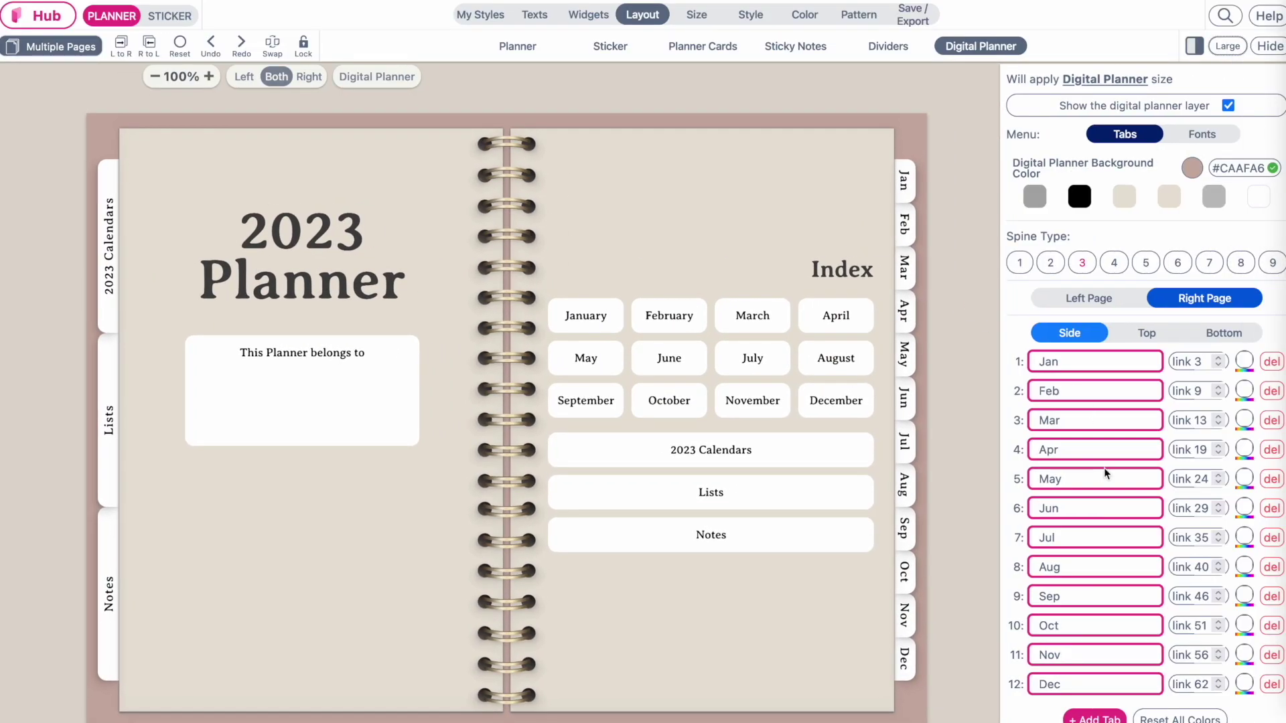
pyautogui.scroll(-2, 1104, 468)
pyautogui.scroll(2, 1104, 468)
pyautogui.click(1099, 298)
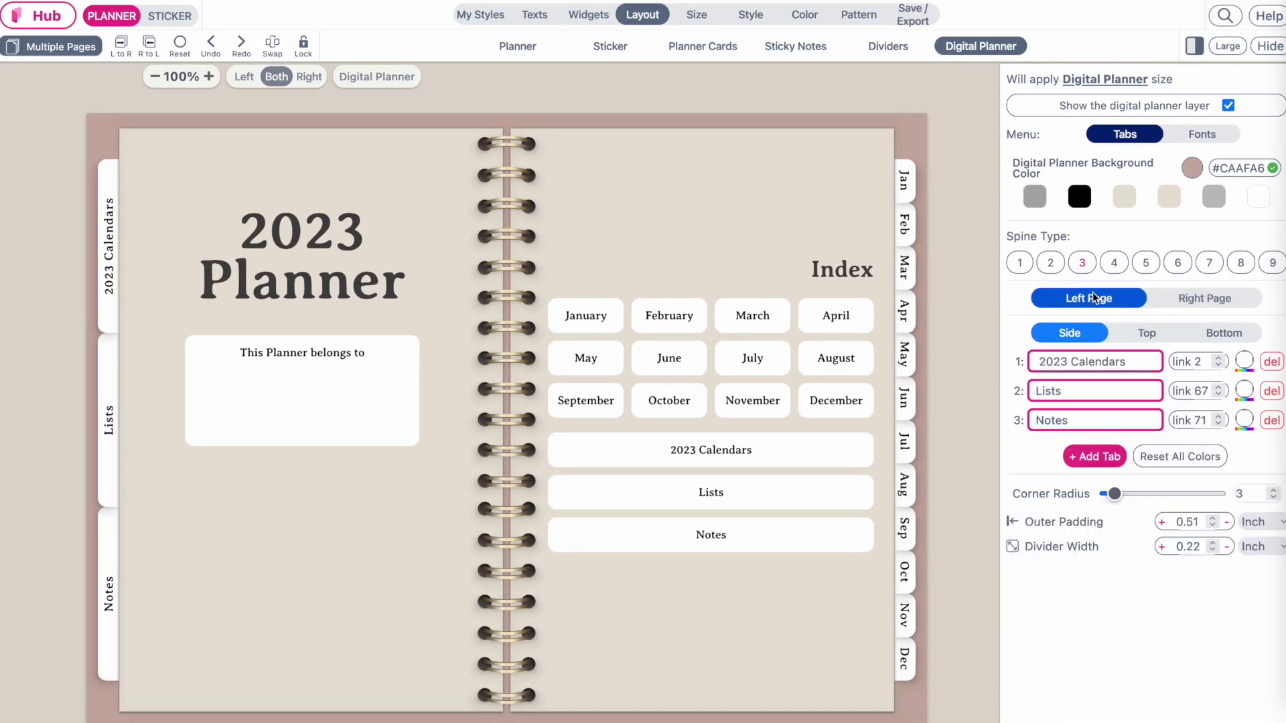
pyautogui.click(1222, 302)
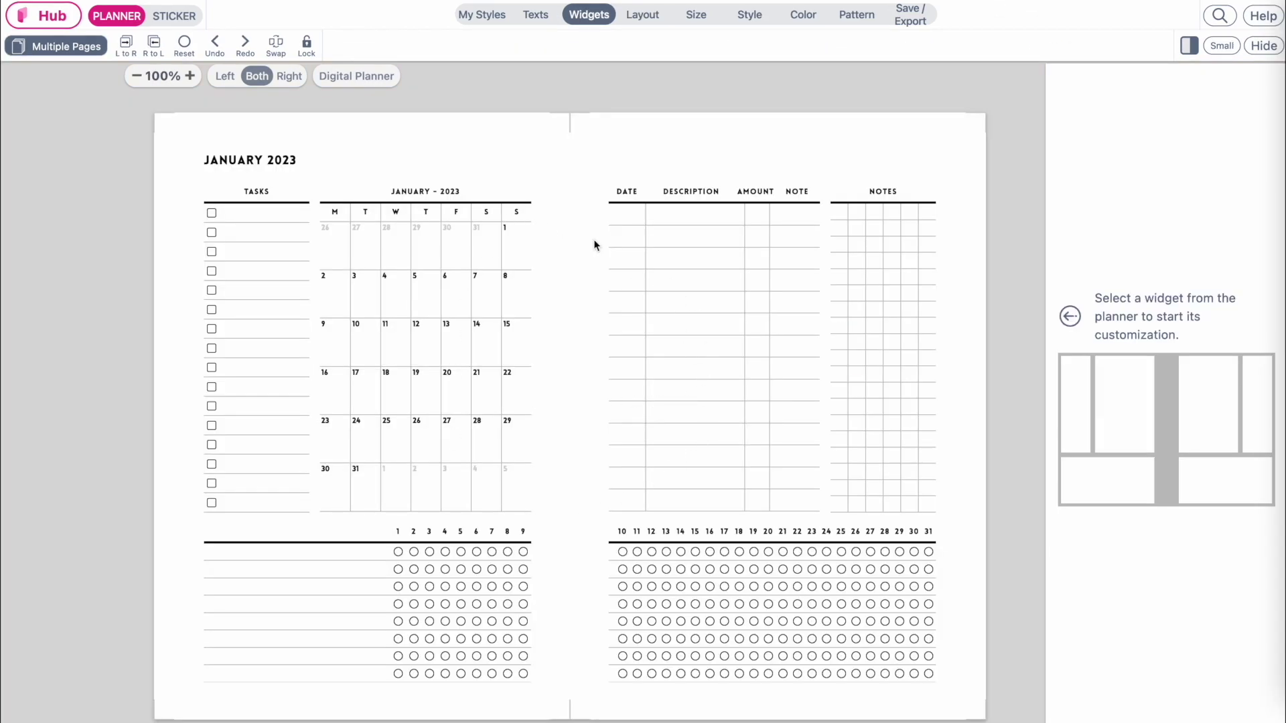
# - Switch on 'Show the digital planner layer' under Layout > Digital Planner
pyautogui.hscroll(1, 462, 432)
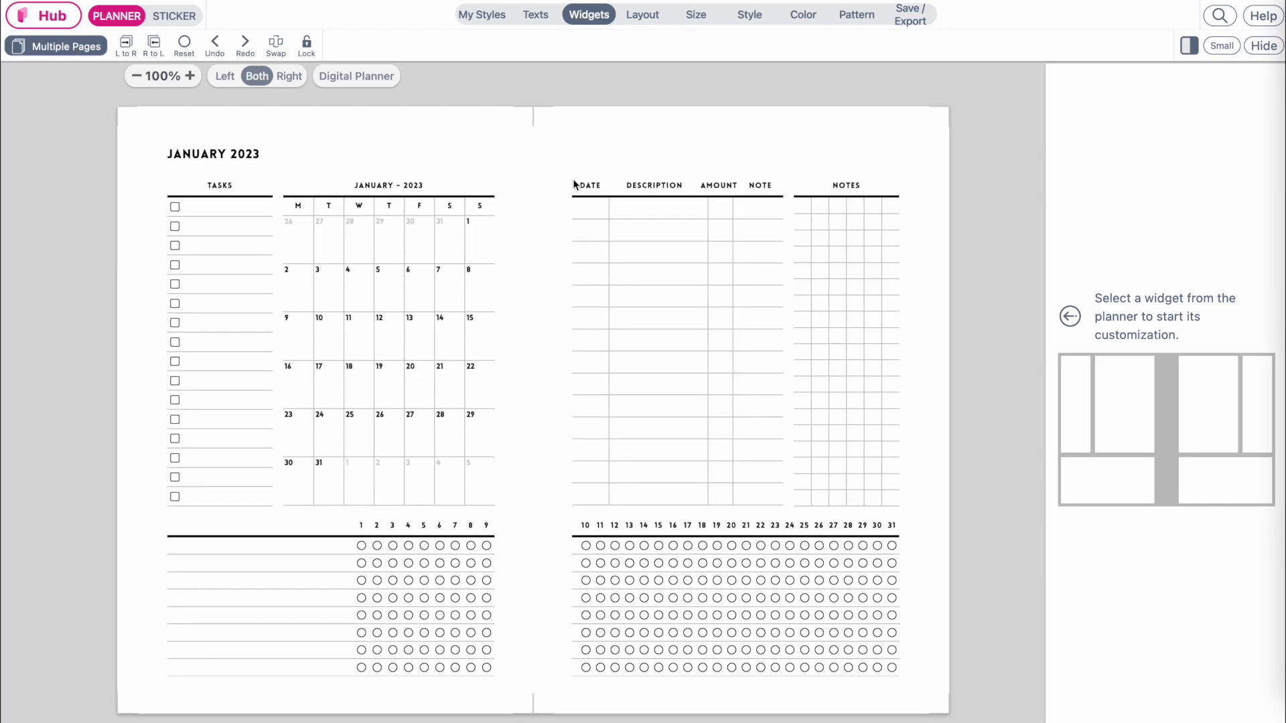
pyautogui.click(642, 16)
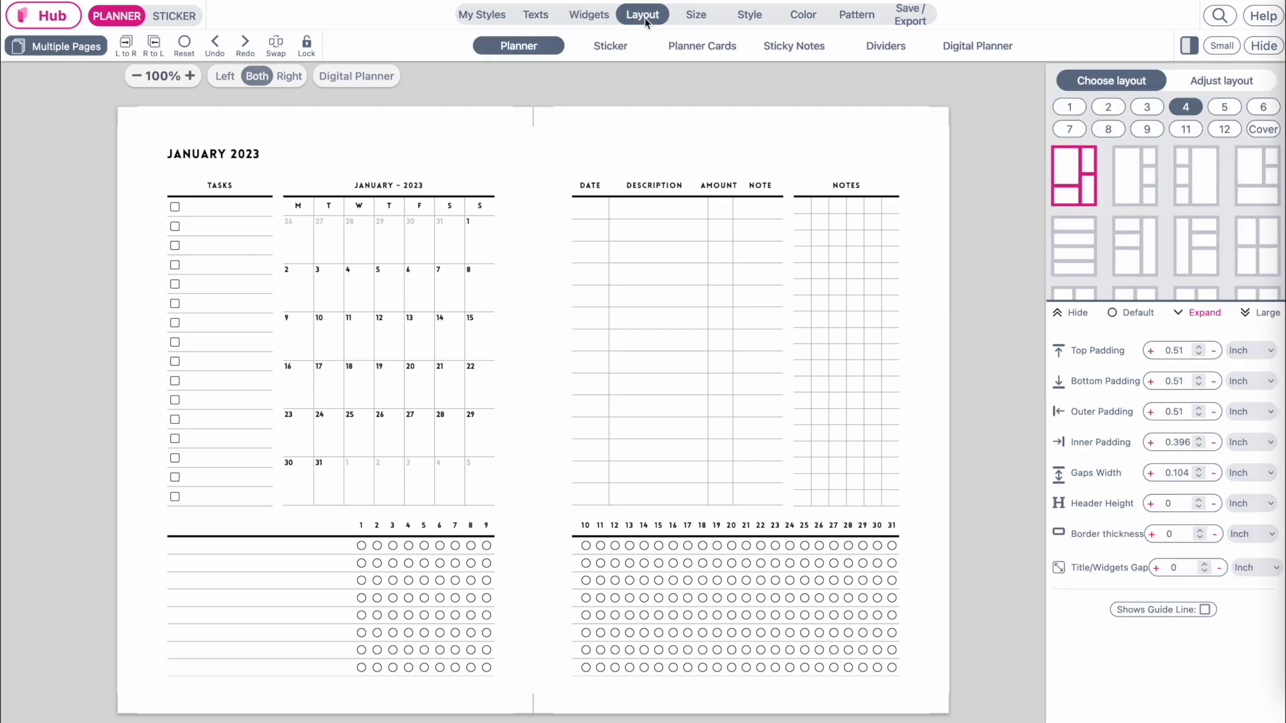
pyautogui.click(979, 47)
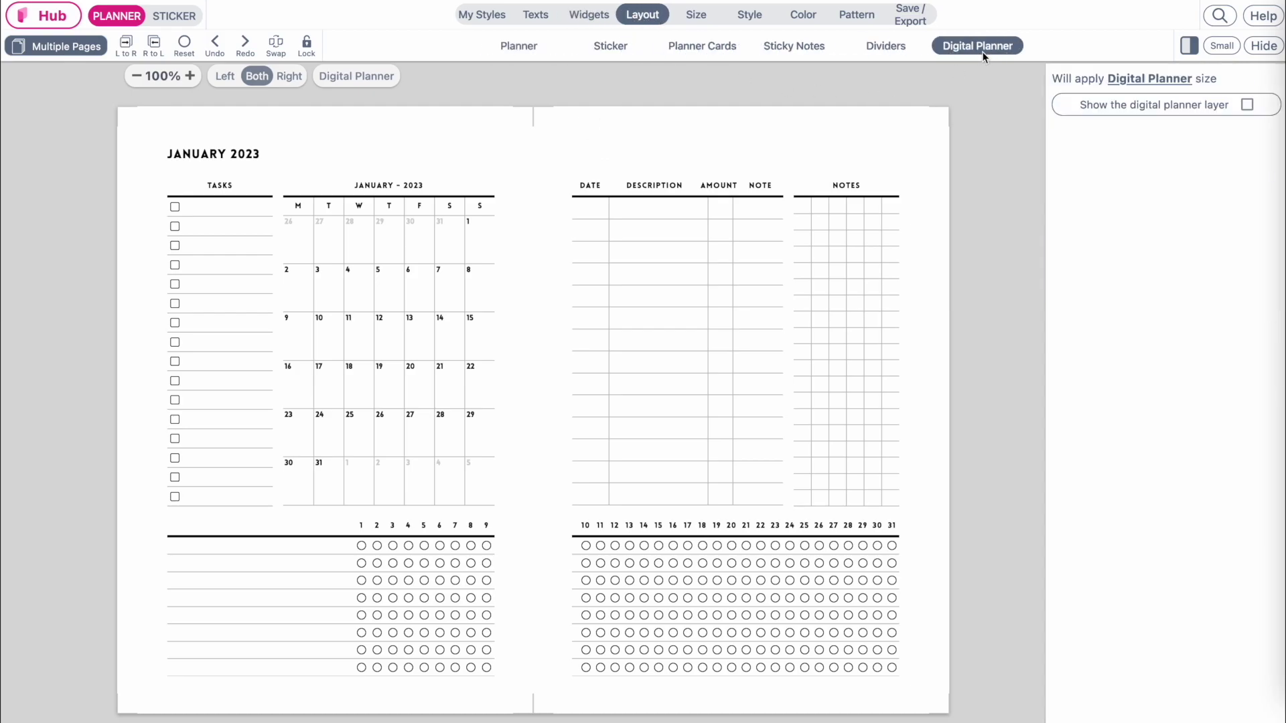
pyautogui.click(1247, 105)
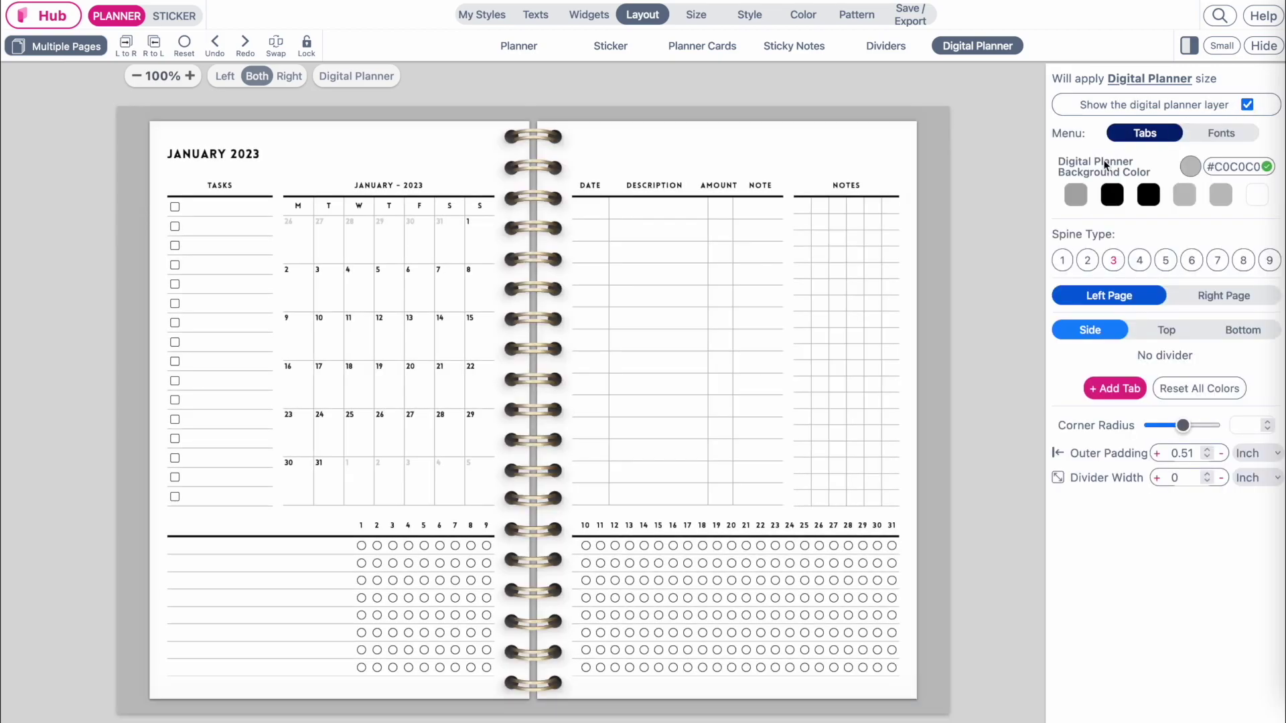
# - Try darker grey, black and white backgrounds, then settle on grey #C0C0C0
pyautogui.click(1076, 197)
pyautogui.click(1114, 195)
pyautogui.click(1186, 196)
pyautogui.click(1258, 195)
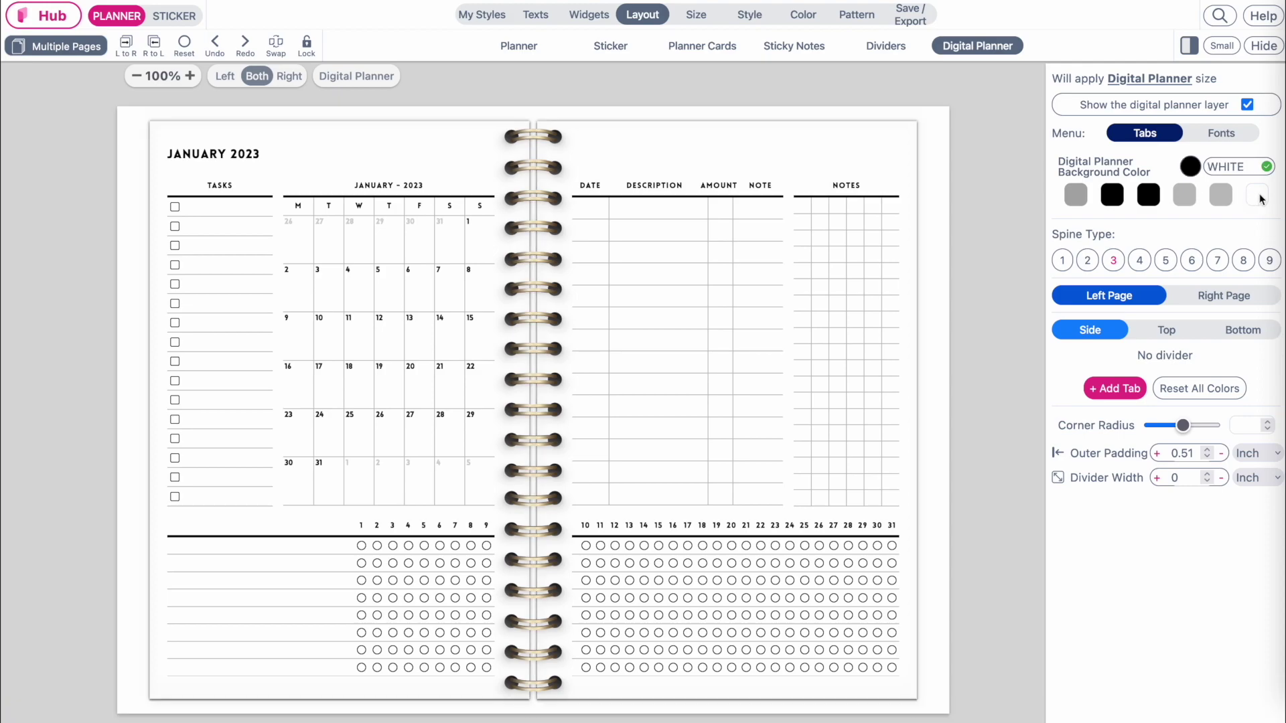
pyautogui.click(1221, 196)
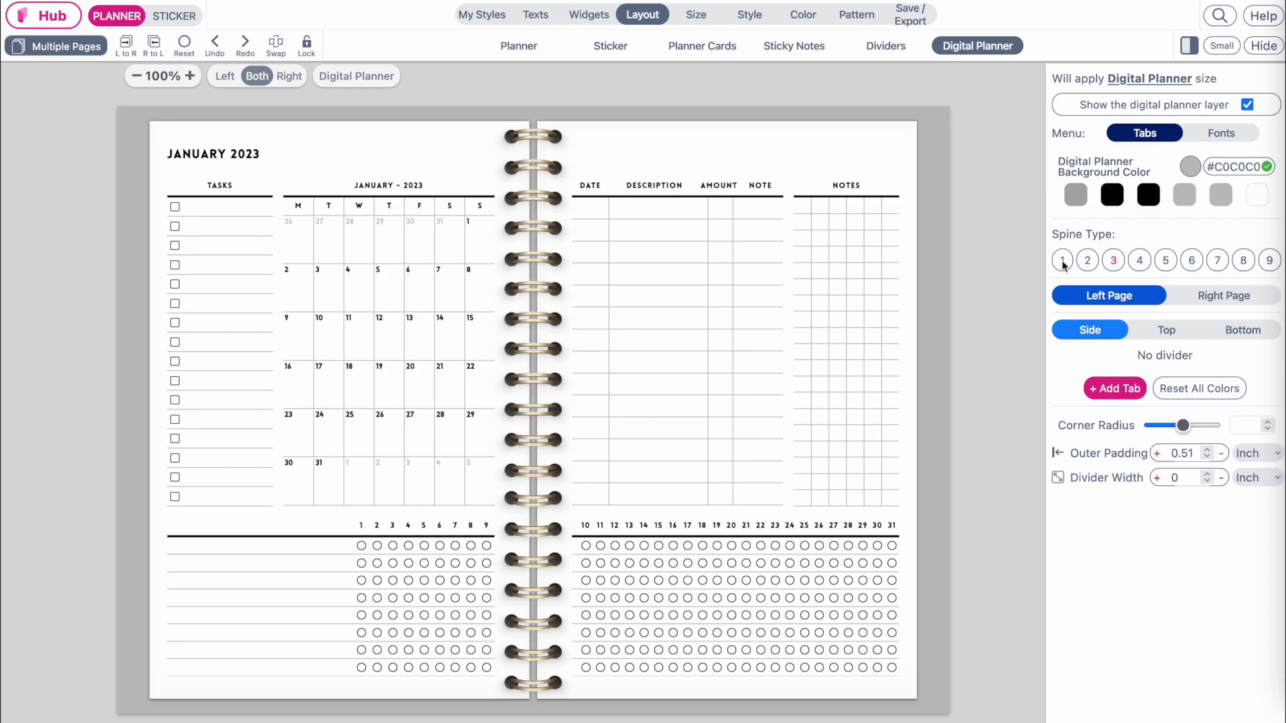
# - Try spine types 4 through 8 and settle on the darker coil, spine type 9
pyautogui.click(1137, 262)
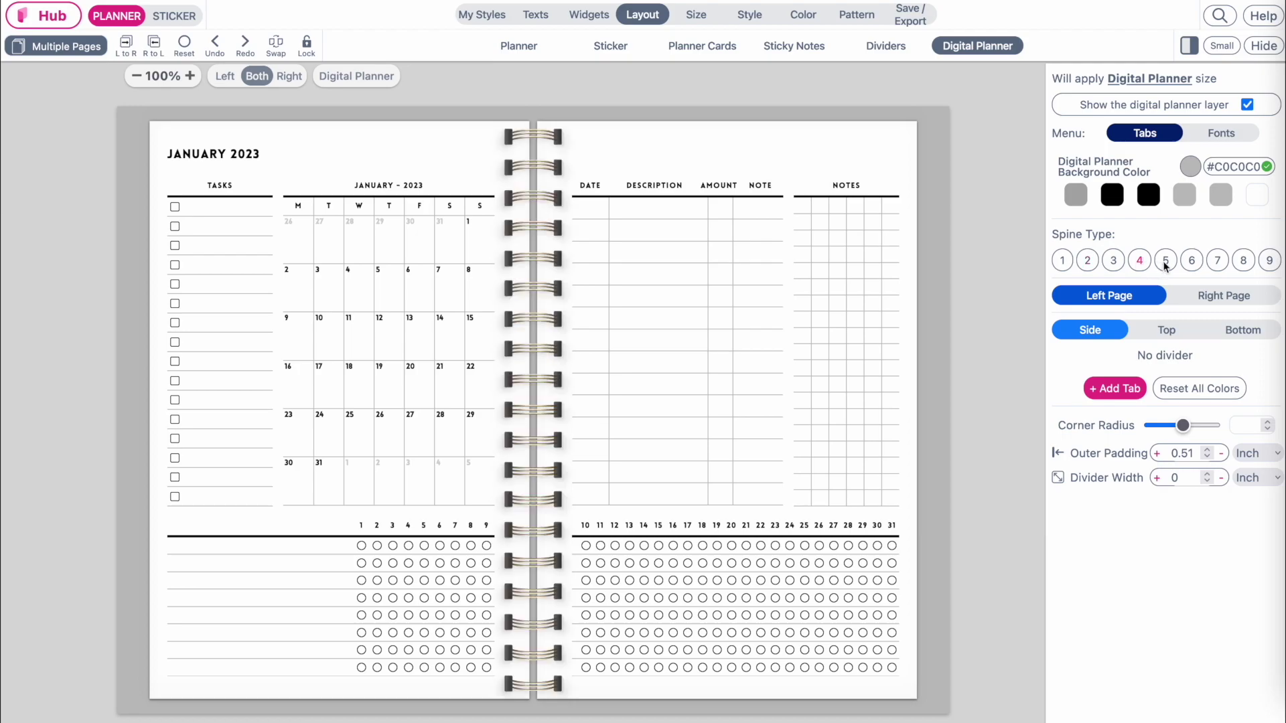
pyautogui.click(1165, 261)
pyautogui.click(1193, 261)
pyautogui.click(1218, 261)
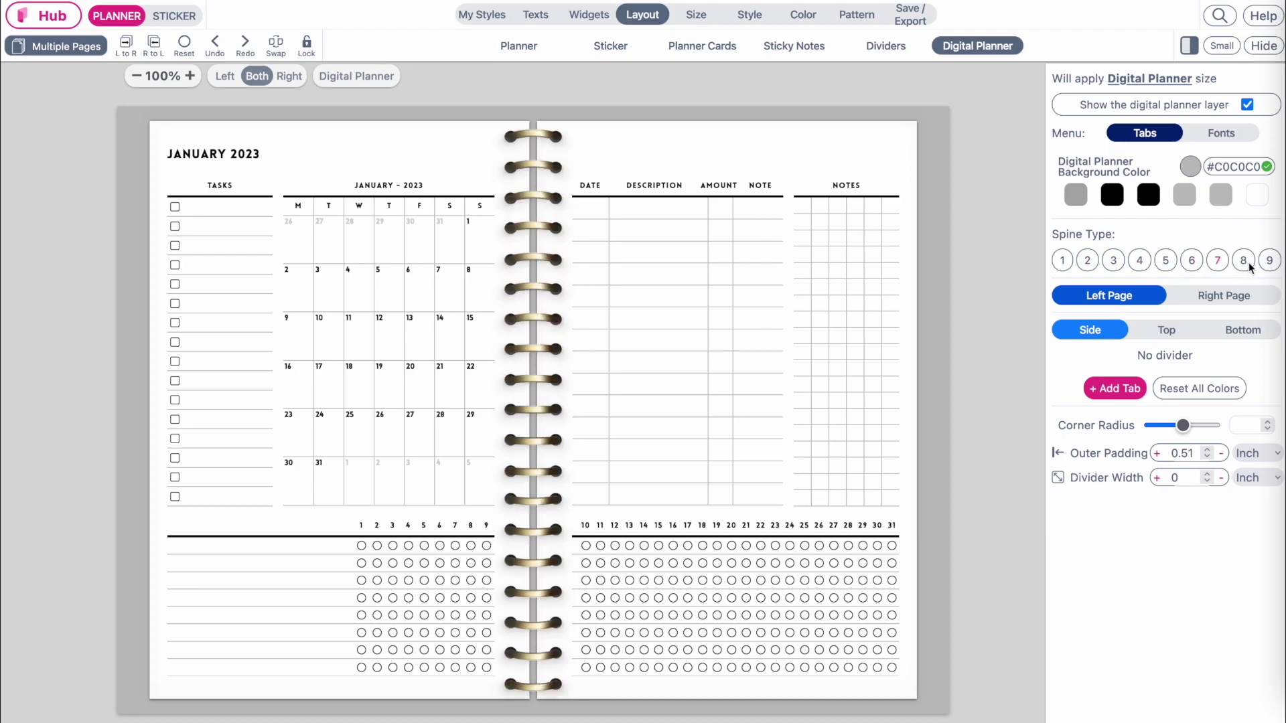
pyautogui.click(1244, 261)
pyautogui.click(1268, 262)
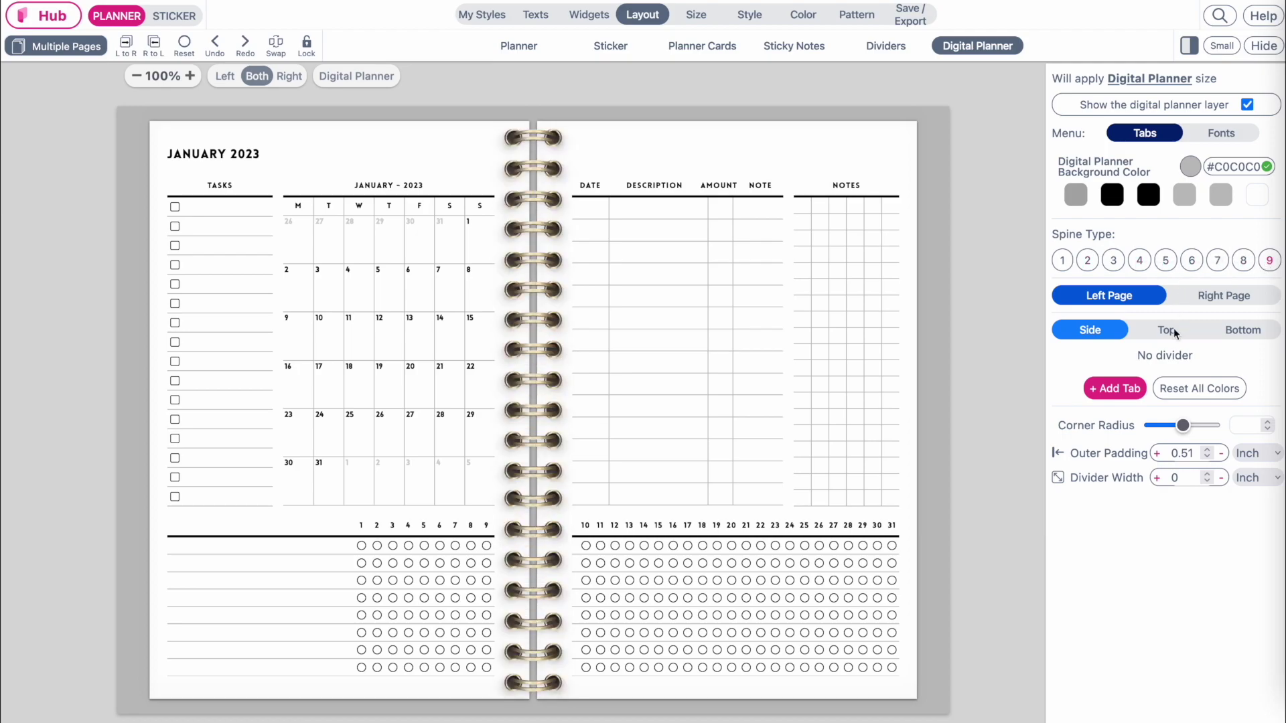
# - Add three side tabs to the right page's edge
pyautogui.click(1236, 297)
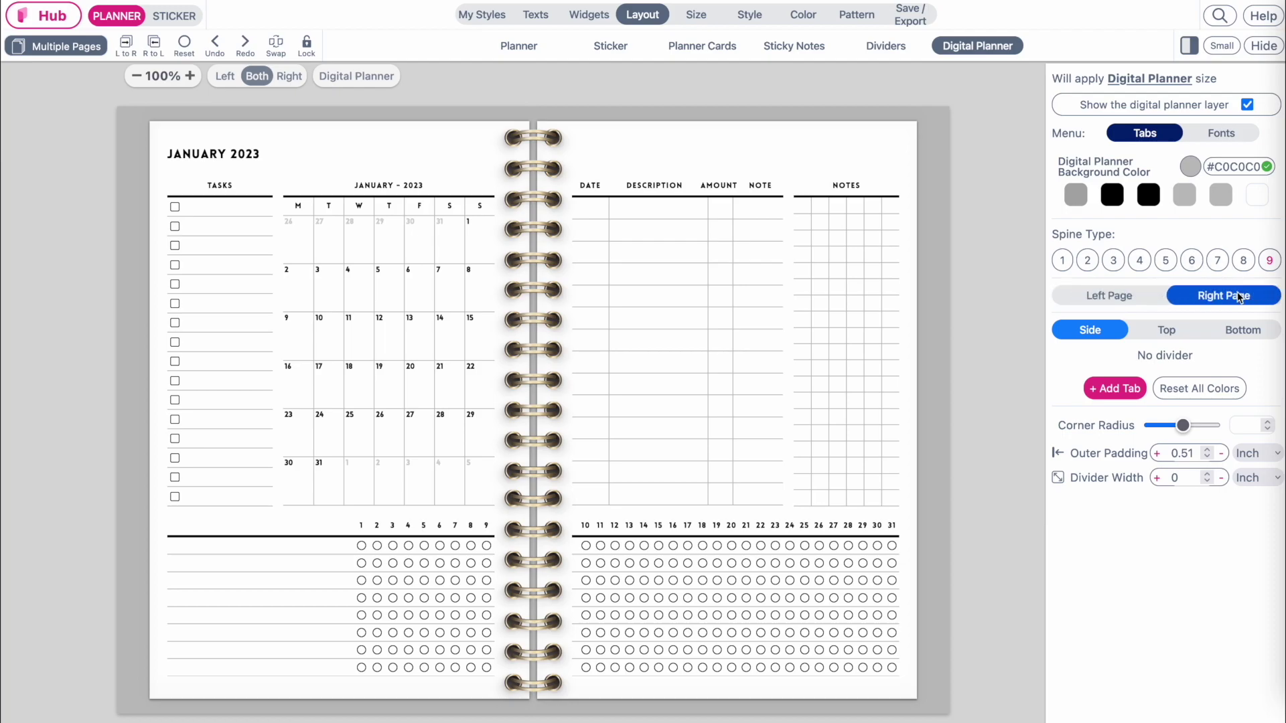
pyautogui.click(1123, 295)
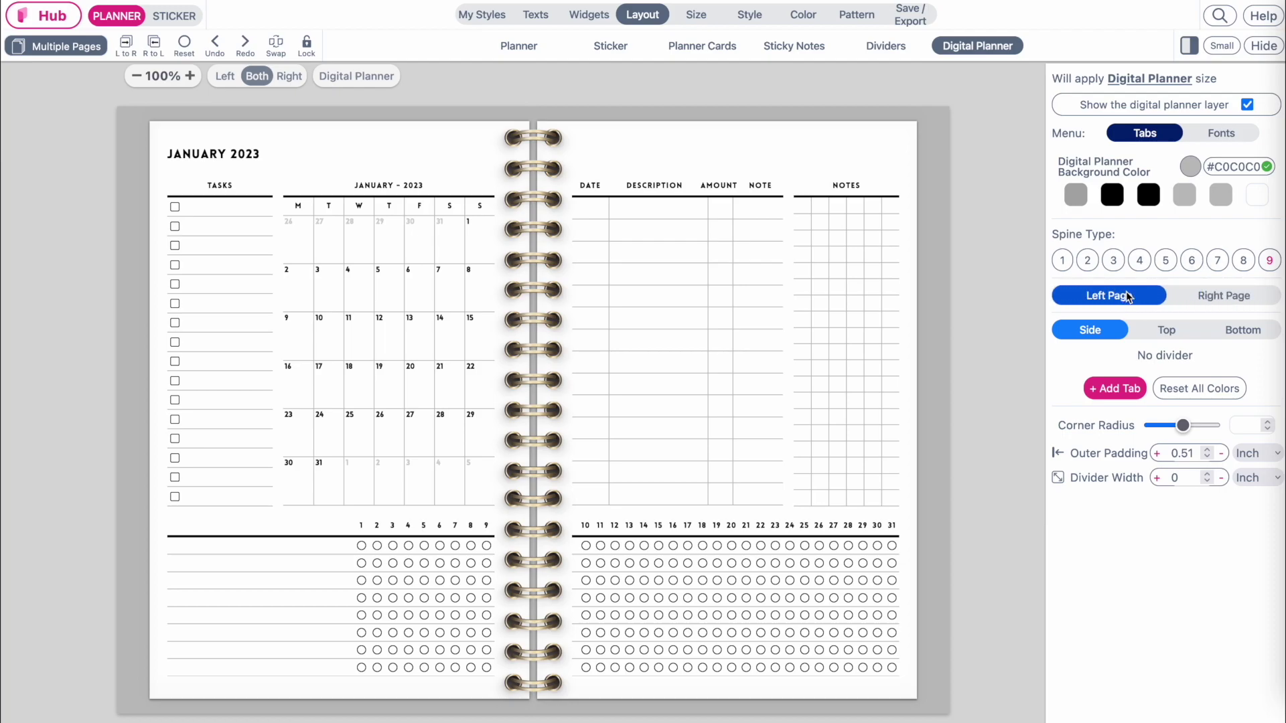
pyautogui.click(1228, 299)
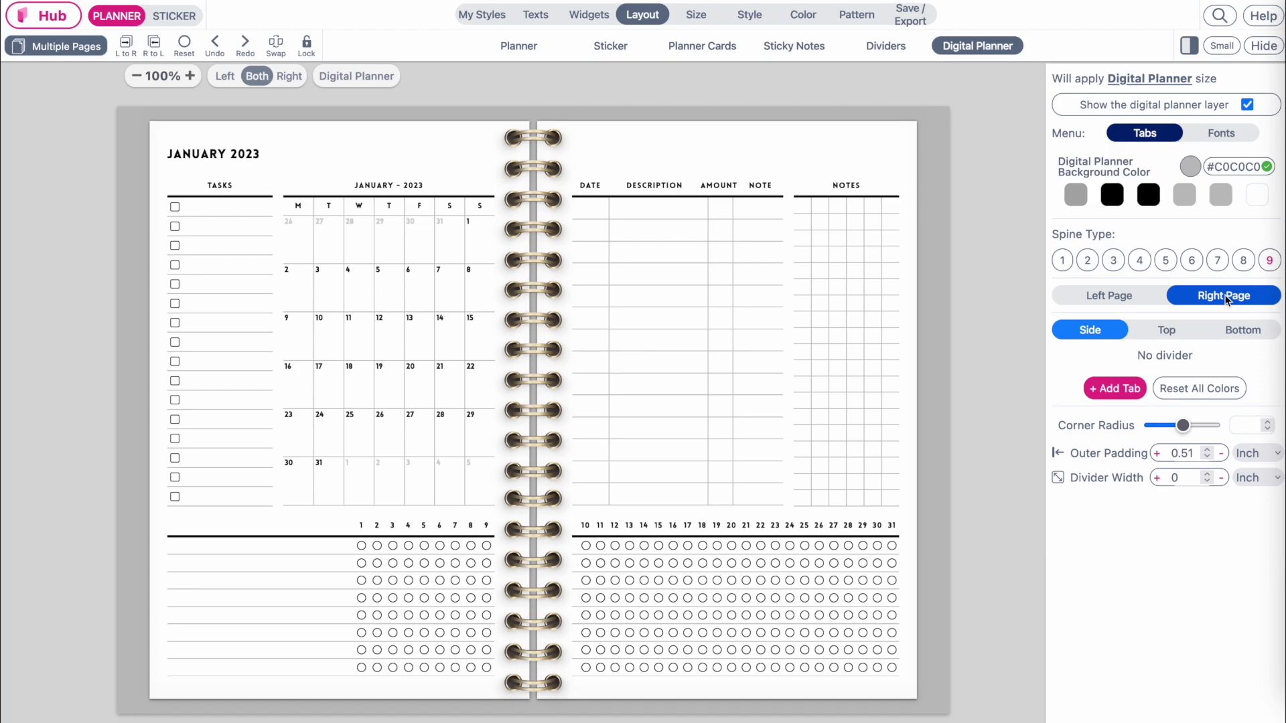
pyautogui.click(1116, 391)
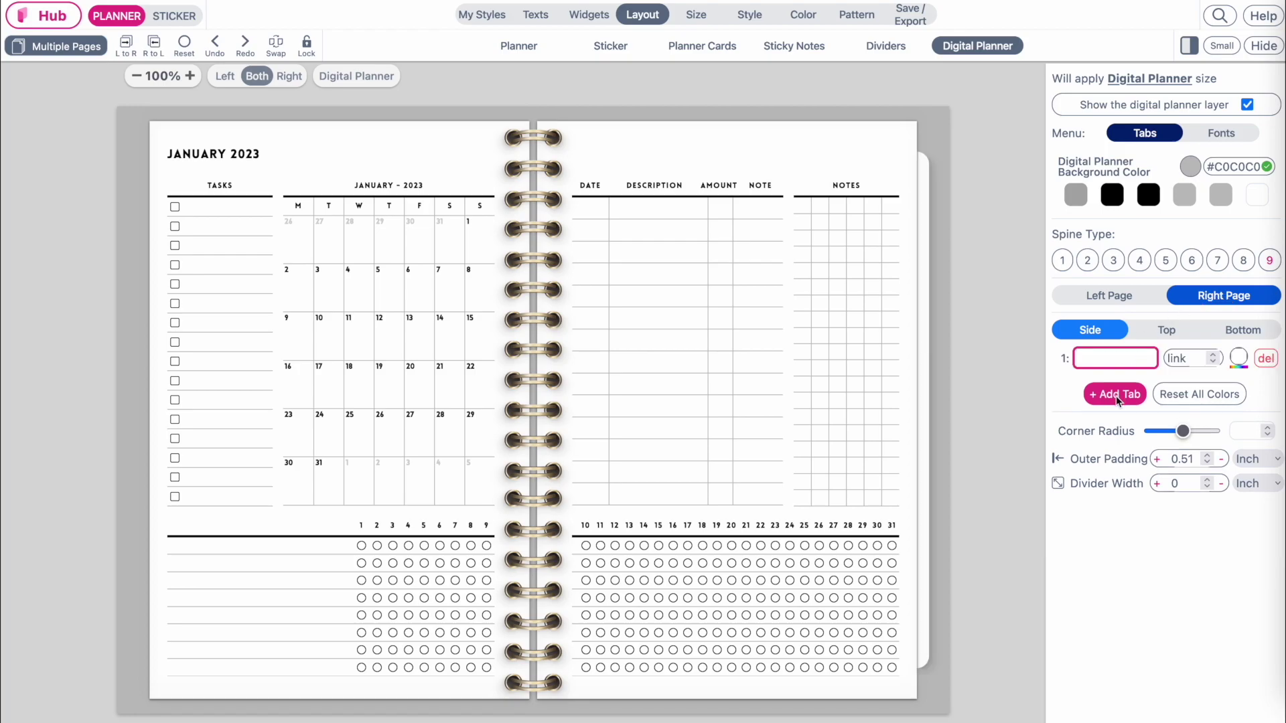
pyautogui.click(1116, 396)
pyautogui.click(1114, 423)
# - Label the first tabs 'dasdas' and 'asdasd', then add a fourth tab
pyautogui.click(1106, 362)
pyautogui.write('dasdas')
pyautogui.click(1110, 388)
pyautogui.write('asdasd')
pyautogui.click(1116, 416)
pyautogui.click(1104, 461)
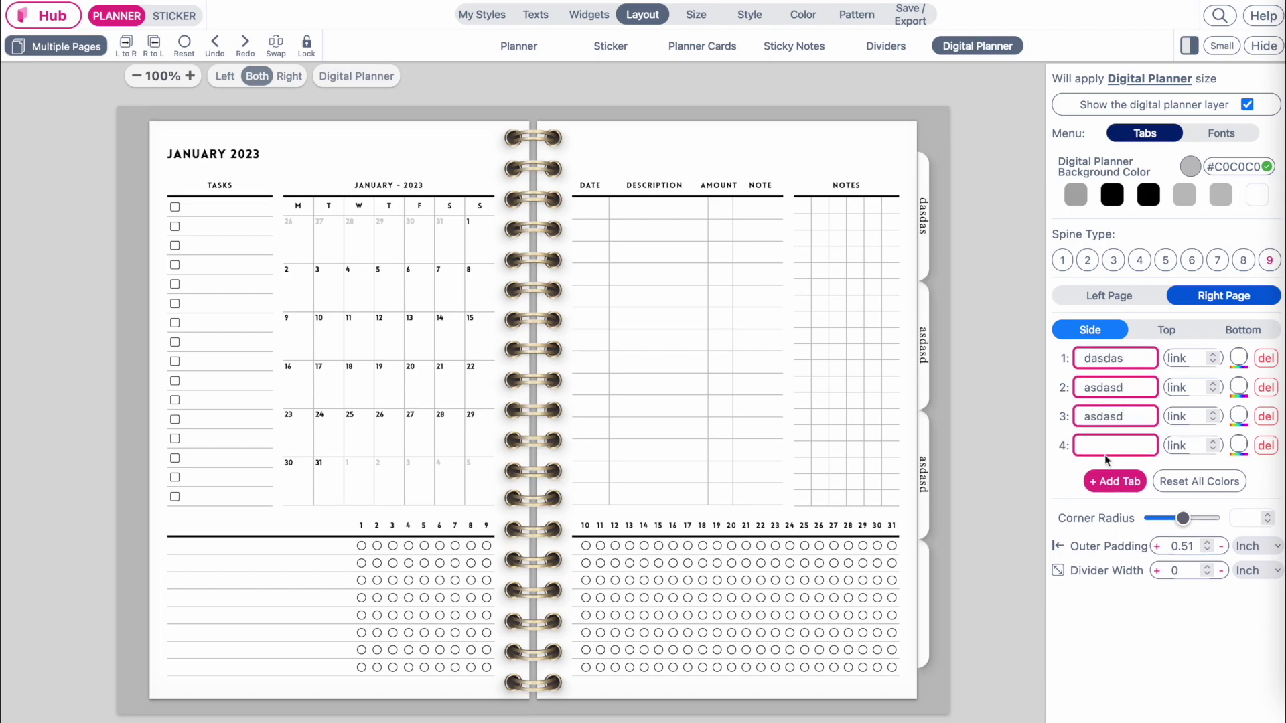
# - Raise the tab divider width to 0.23 and make the tab corners nearly square
pyautogui.click(1159, 570)
pyautogui.click(1159, 570)
pyautogui.click(1159, 569)
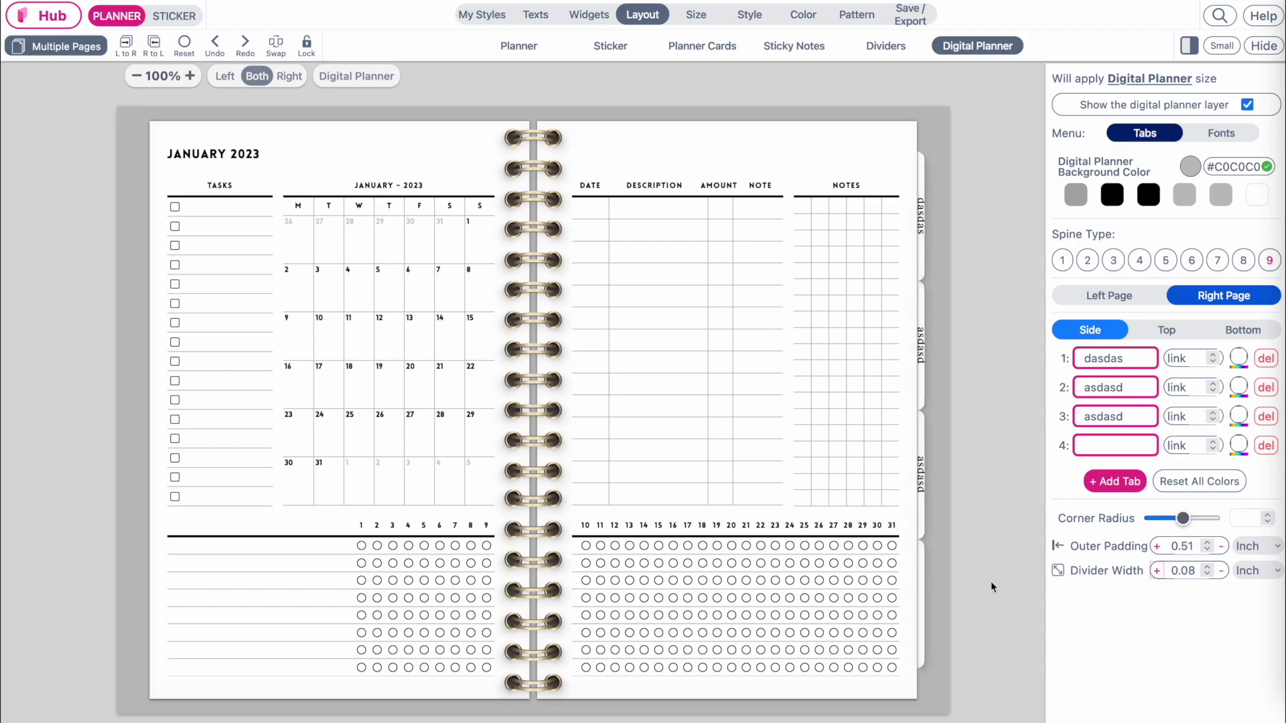
pyautogui.click(1155, 571)
pyautogui.click(1155, 571)
pyautogui.click(1155, 571)
pyautogui.click(1155, 570)
pyautogui.click(1155, 570)
pyautogui.moveTo(1183, 518)
pyautogui.mouseDown()
pyautogui.moveTo(1156, 525)
pyautogui.moveTo(1167, 526)
pyautogui.mouseUp()
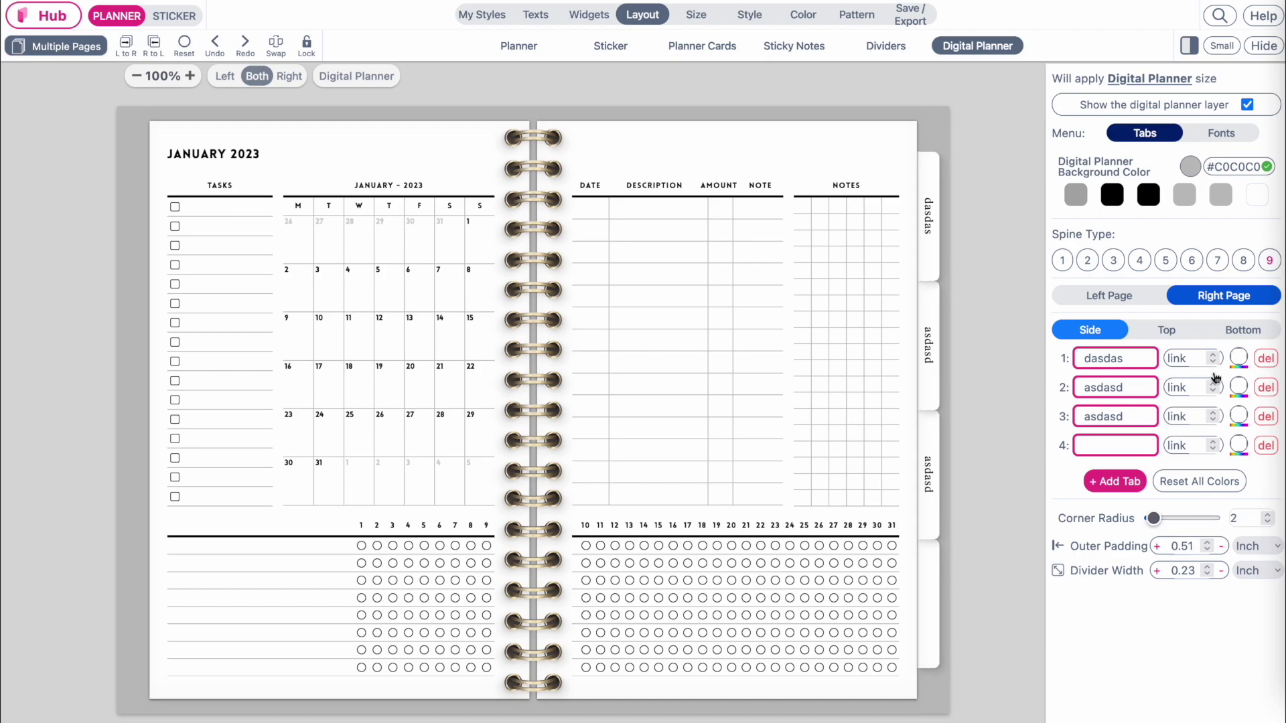
# - Colour the first three tabs with the Plum, Turquoise and Banana pencils
pyautogui.click(1240, 358)
pyautogui.click(804, 537)
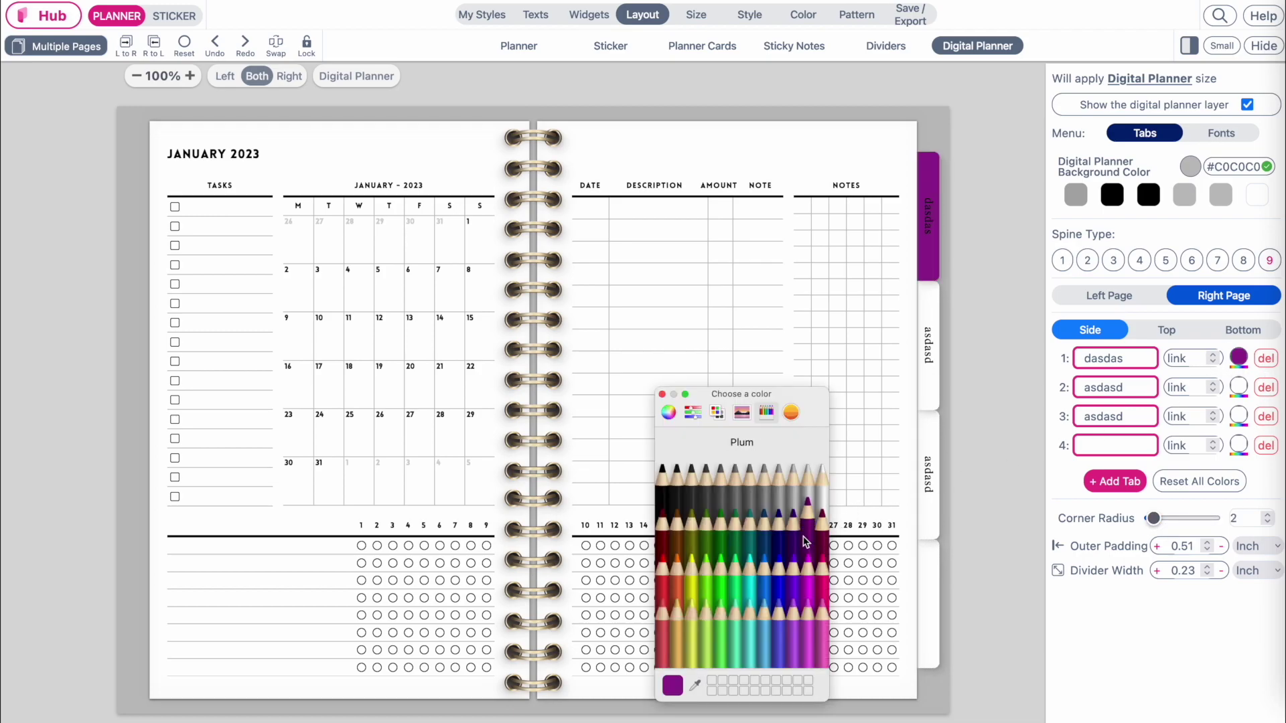
pyautogui.click(662, 395)
pyautogui.click(1239, 390)
pyautogui.click(750, 580)
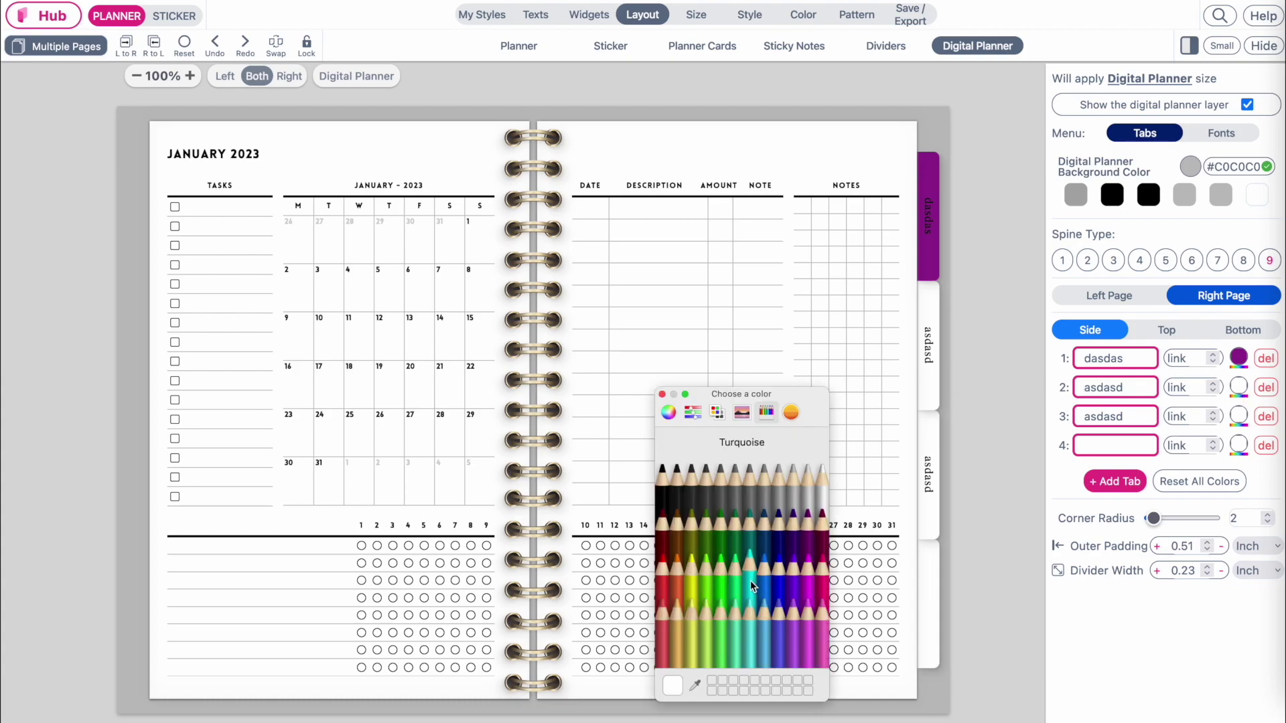
pyautogui.click(662, 395)
pyautogui.click(1240, 417)
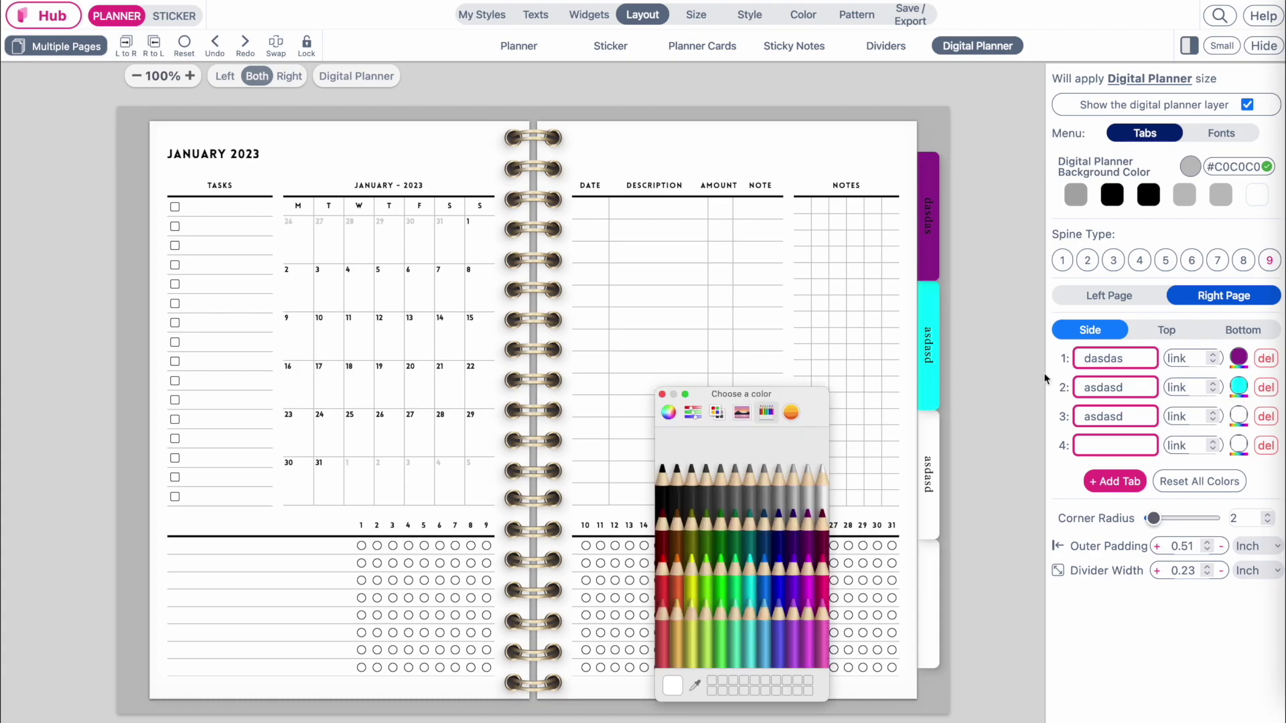
pyautogui.click(693, 629)
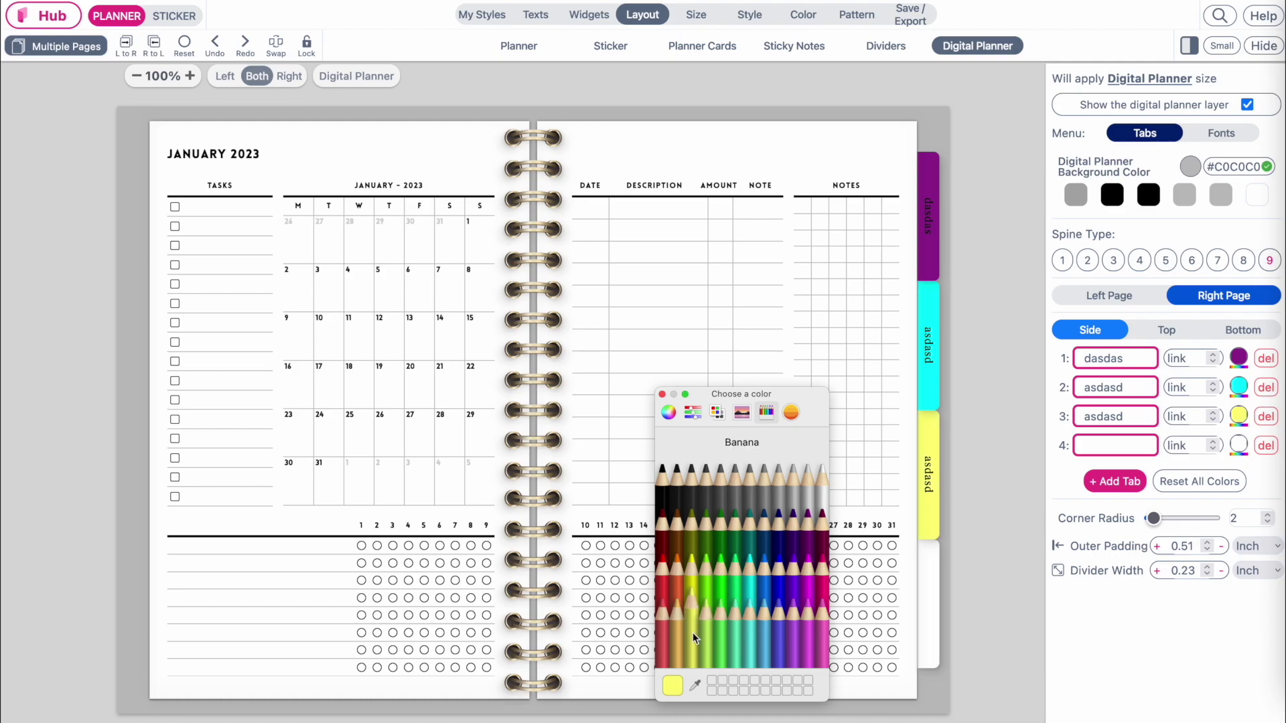
pyautogui.click(662, 396)
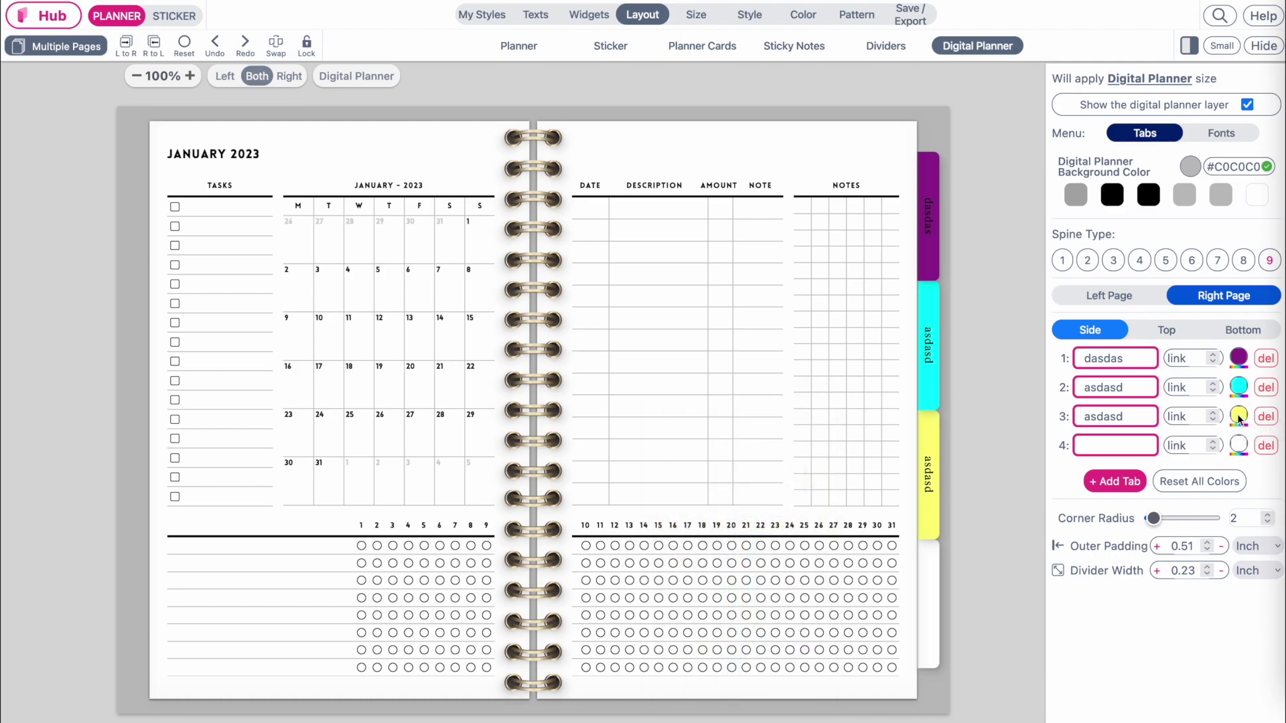
# - Compare Regular fonts for the tab labels and apply Lovelo-Black
pyautogui.click(1221, 134)
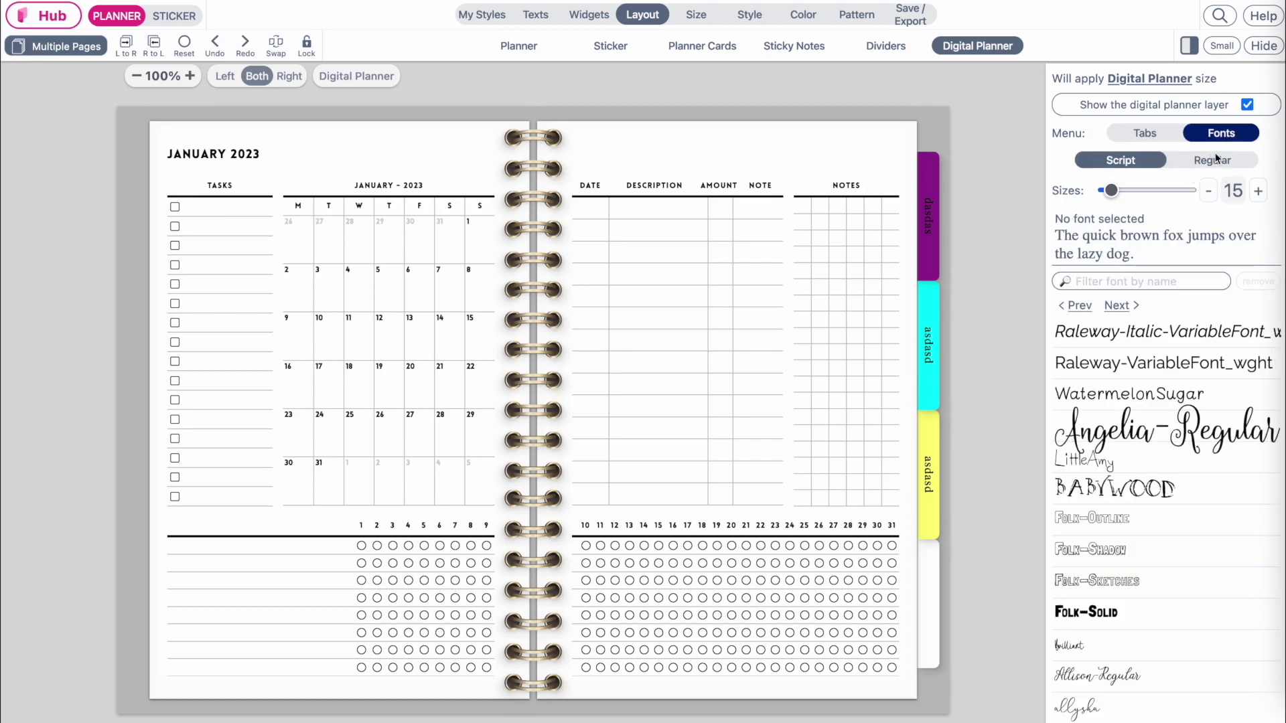
pyautogui.click(1213, 162)
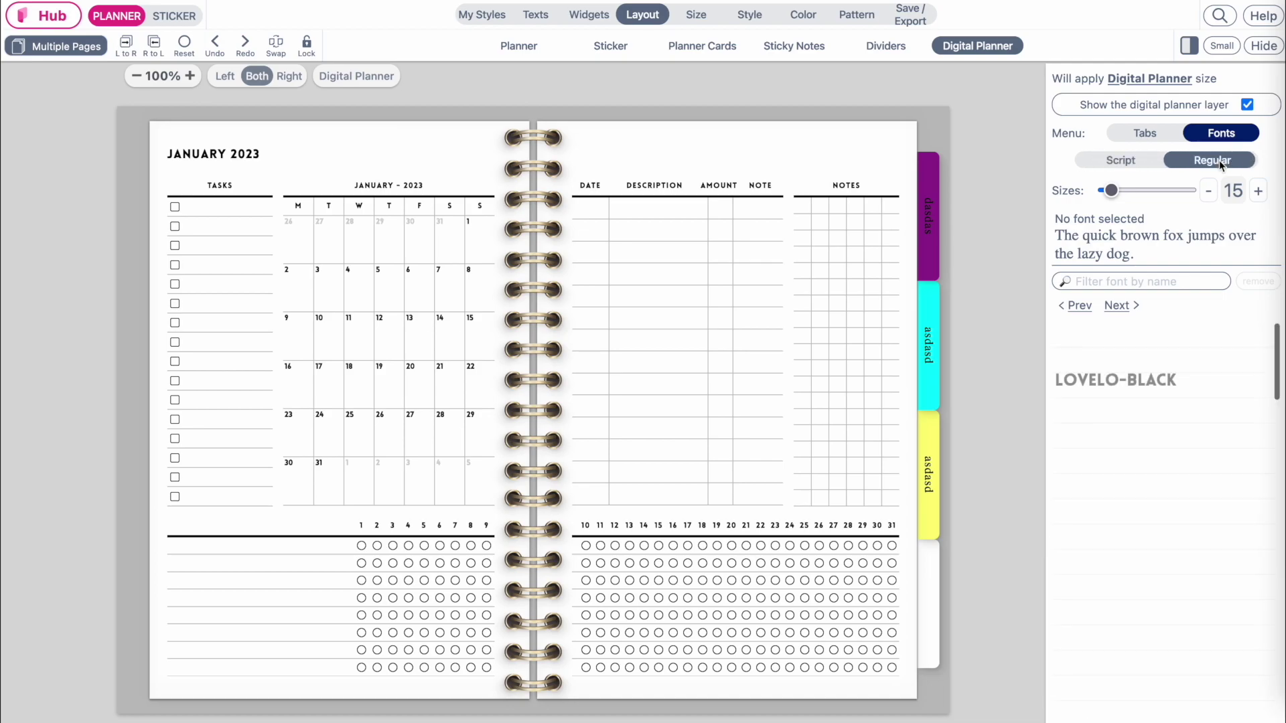
pyautogui.click(1086, 389)
pyautogui.click(1088, 409)
pyautogui.click(1088, 435)
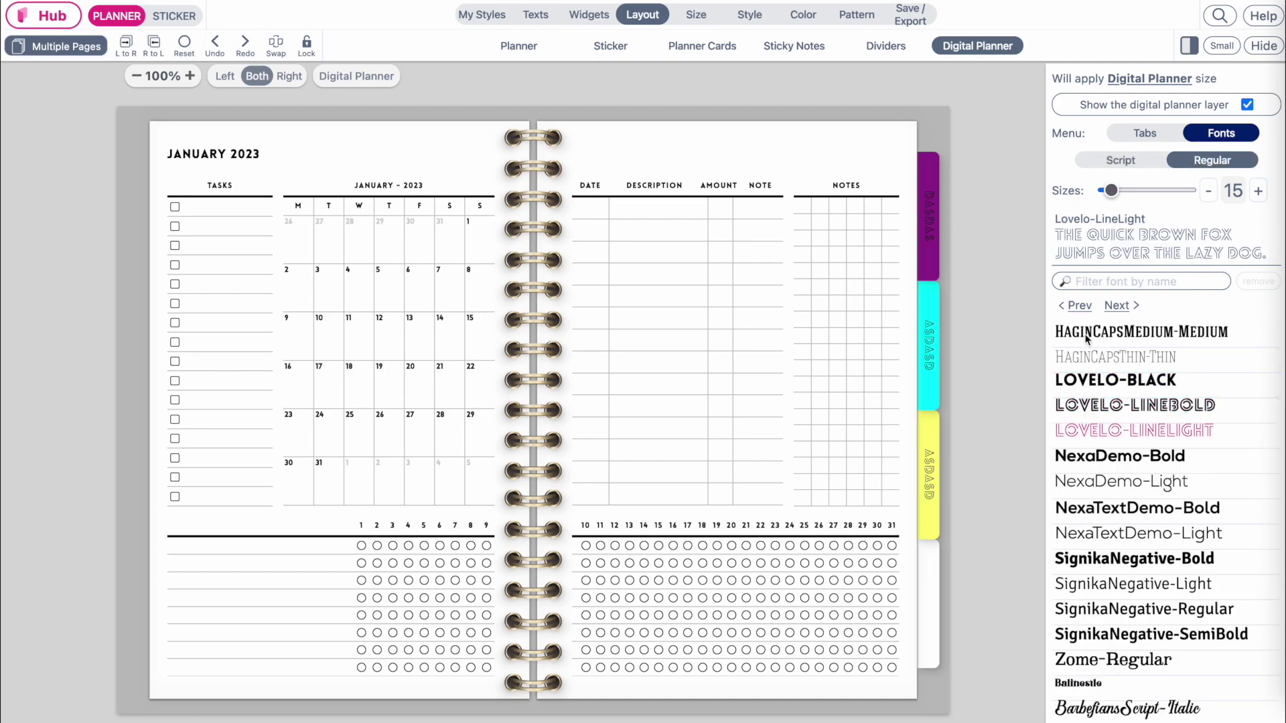
pyautogui.click(1087, 338)
pyautogui.click(1087, 382)
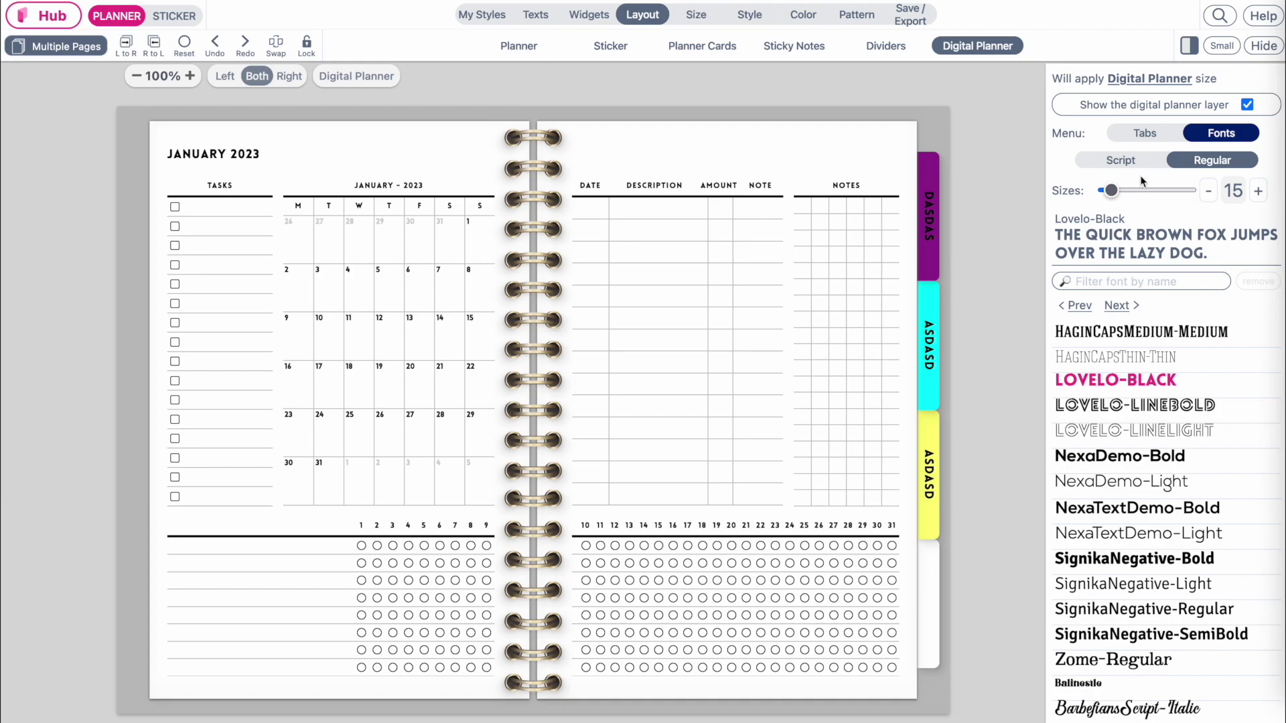
pyautogui.click(1142, 134)
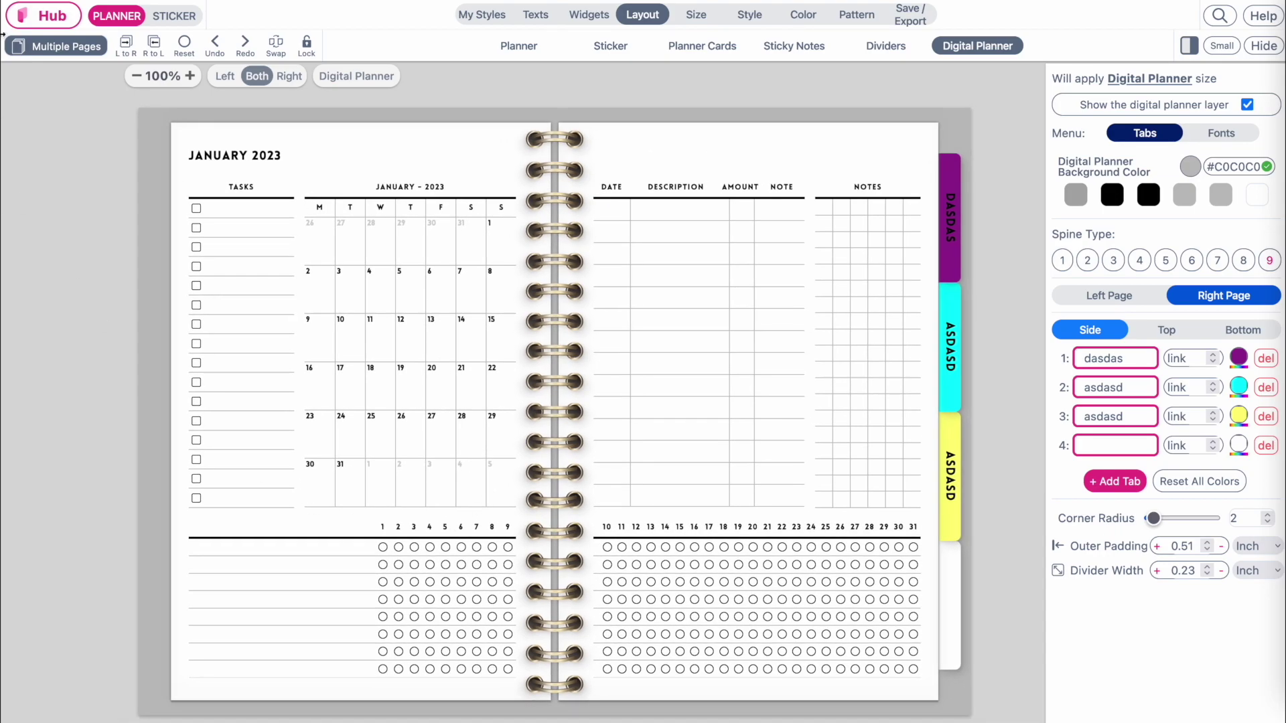
# - Duplicate the January spread into a February 2023 page titled 'FEBRUARY'
pyautogui.click(67, 45)
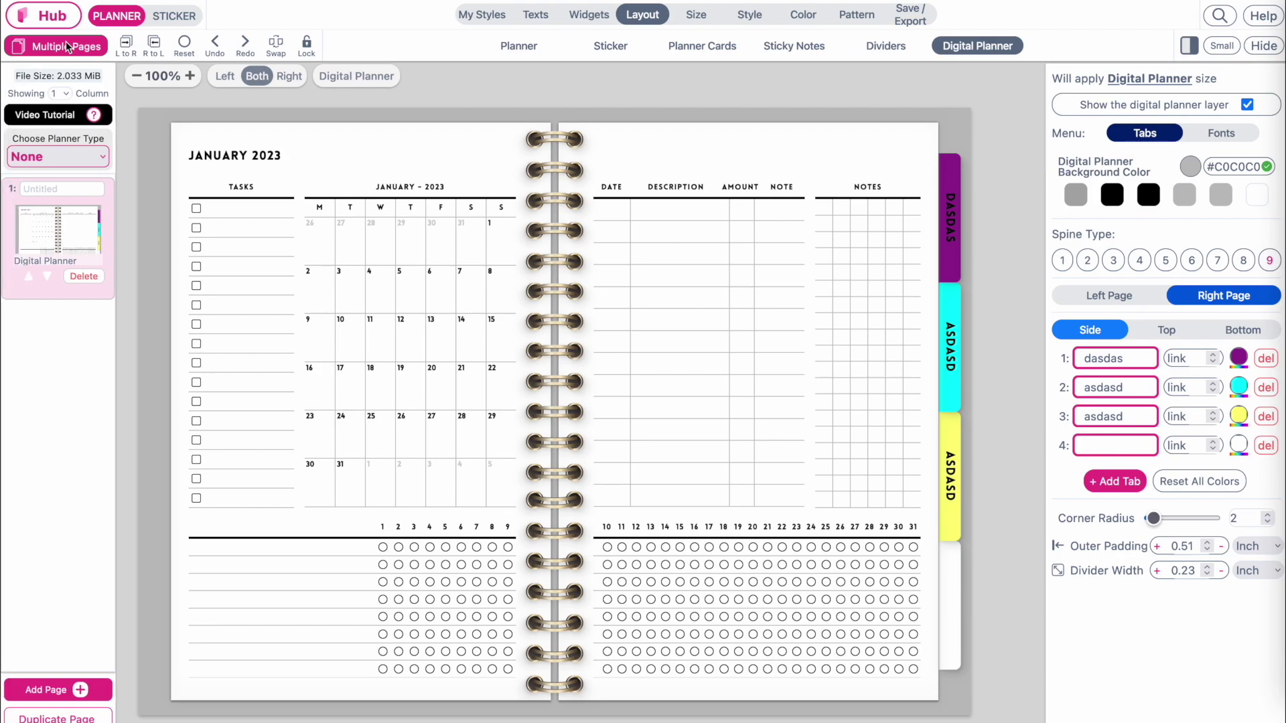
pyautogui.click(328, 215)
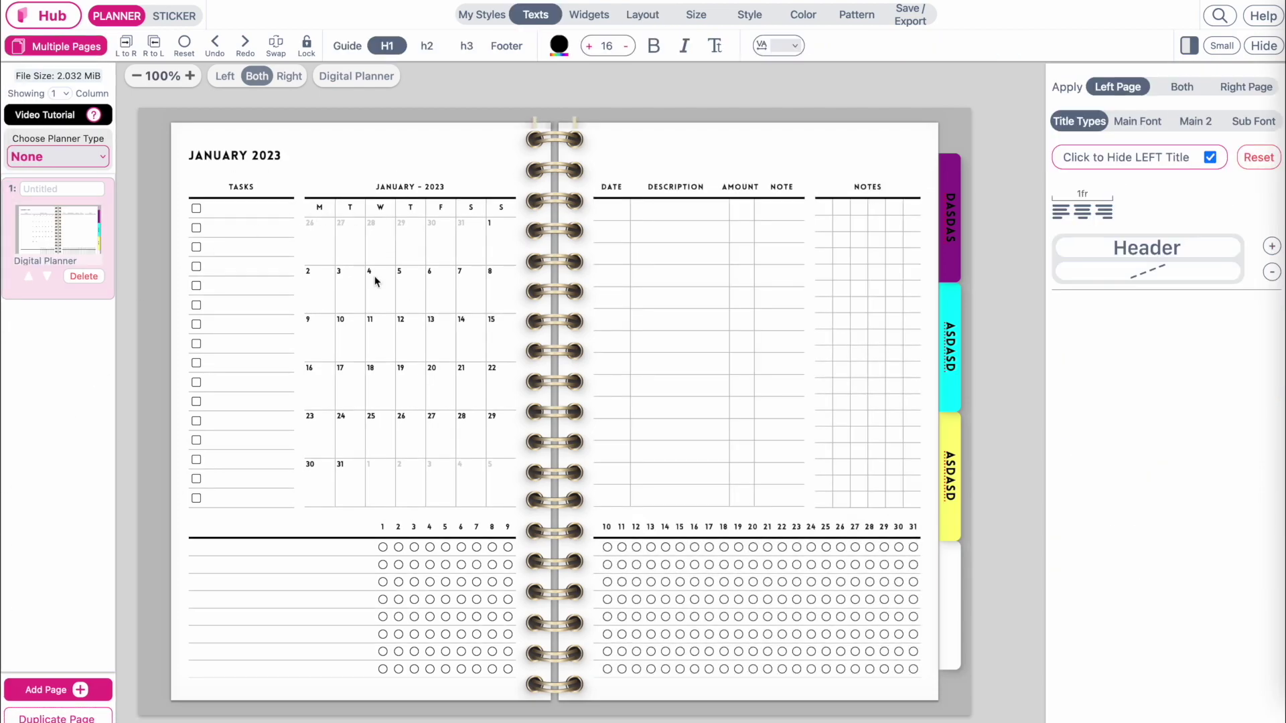
pyautogui.click(76, 717)
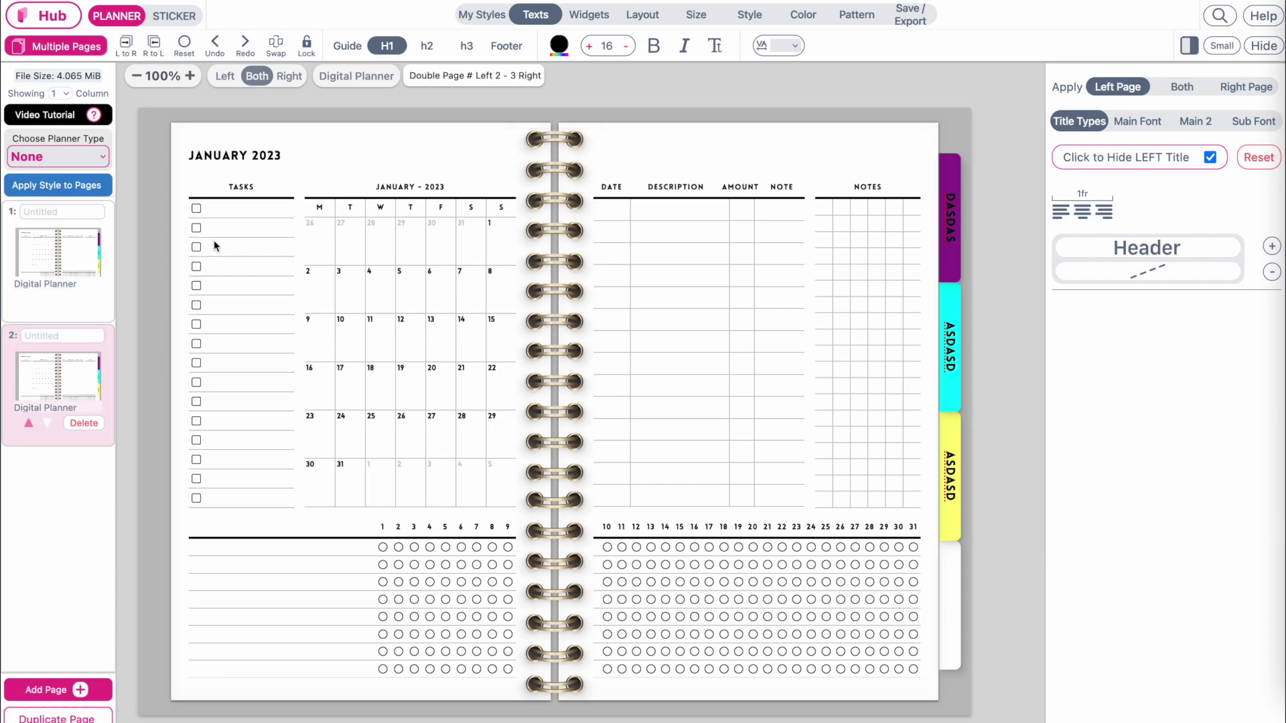
pyautogui.click(428, 191)
pyautogui.click(463, 46)
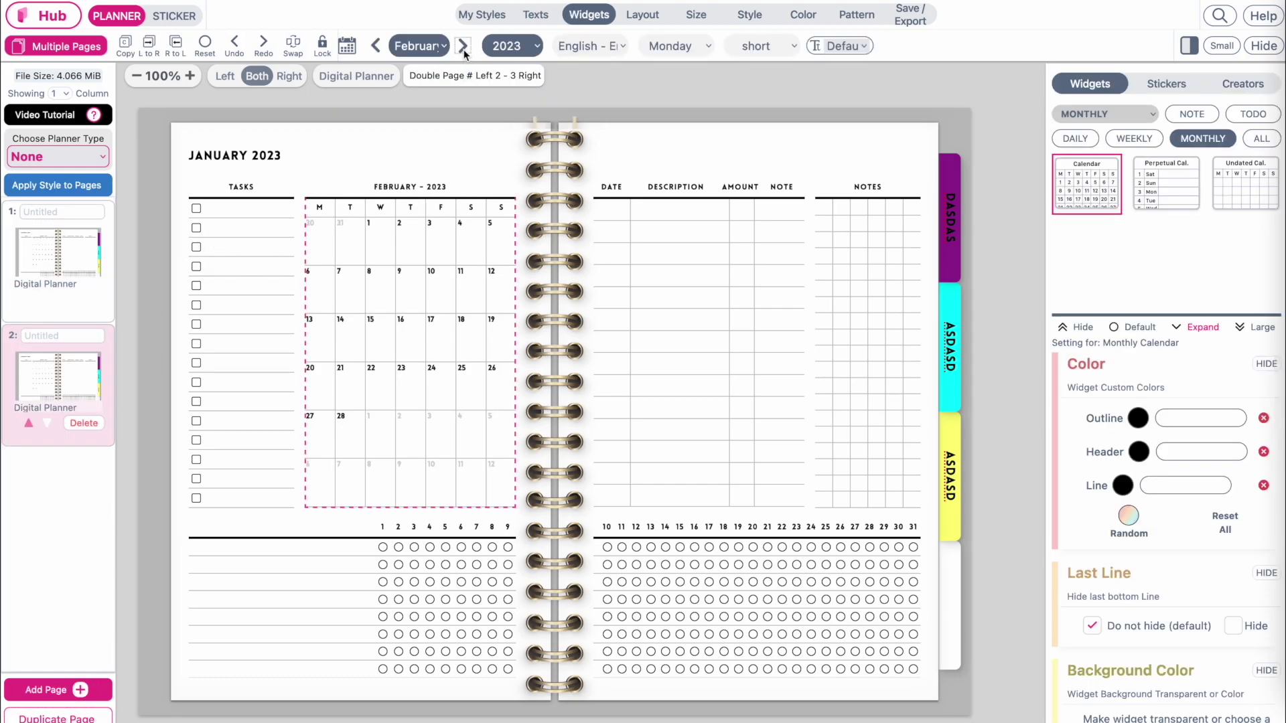
pyautogui.doubleClick(219, 159)
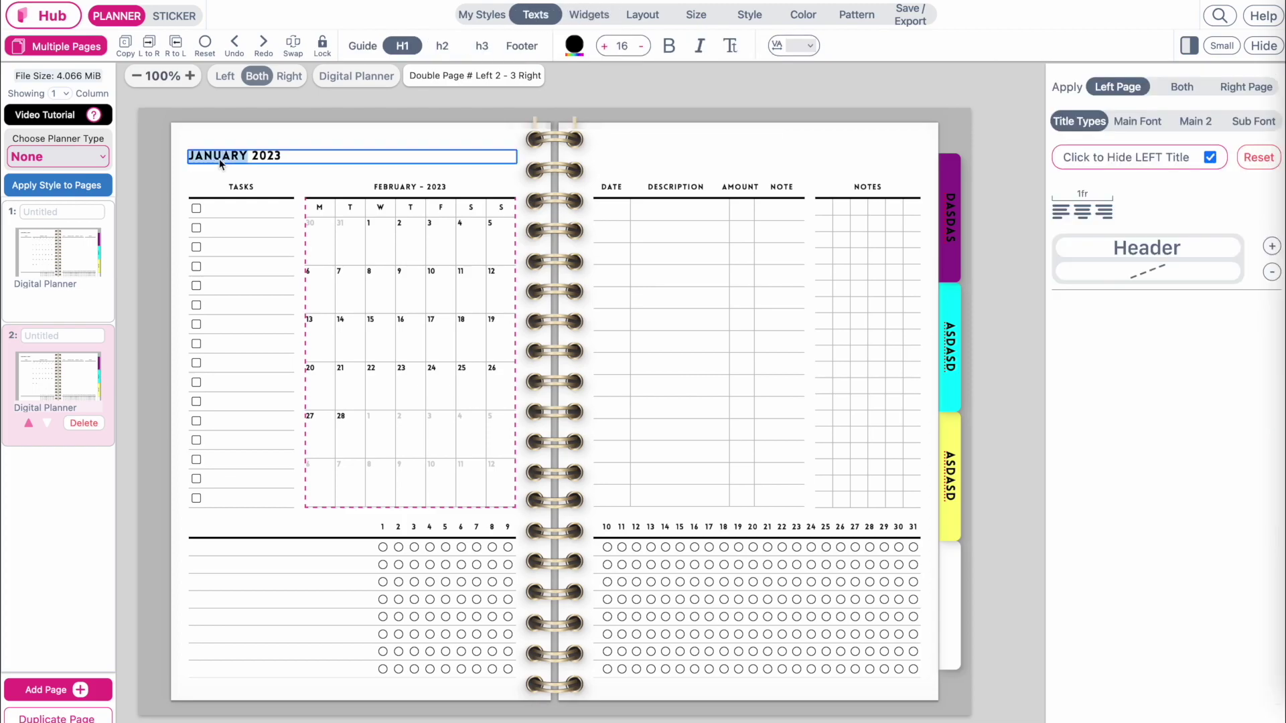
pyautogui.write('FEBRUARY')
# - Add more monthly pages, move the October page up the list, and return to January
pyautogui.click(45, 672)
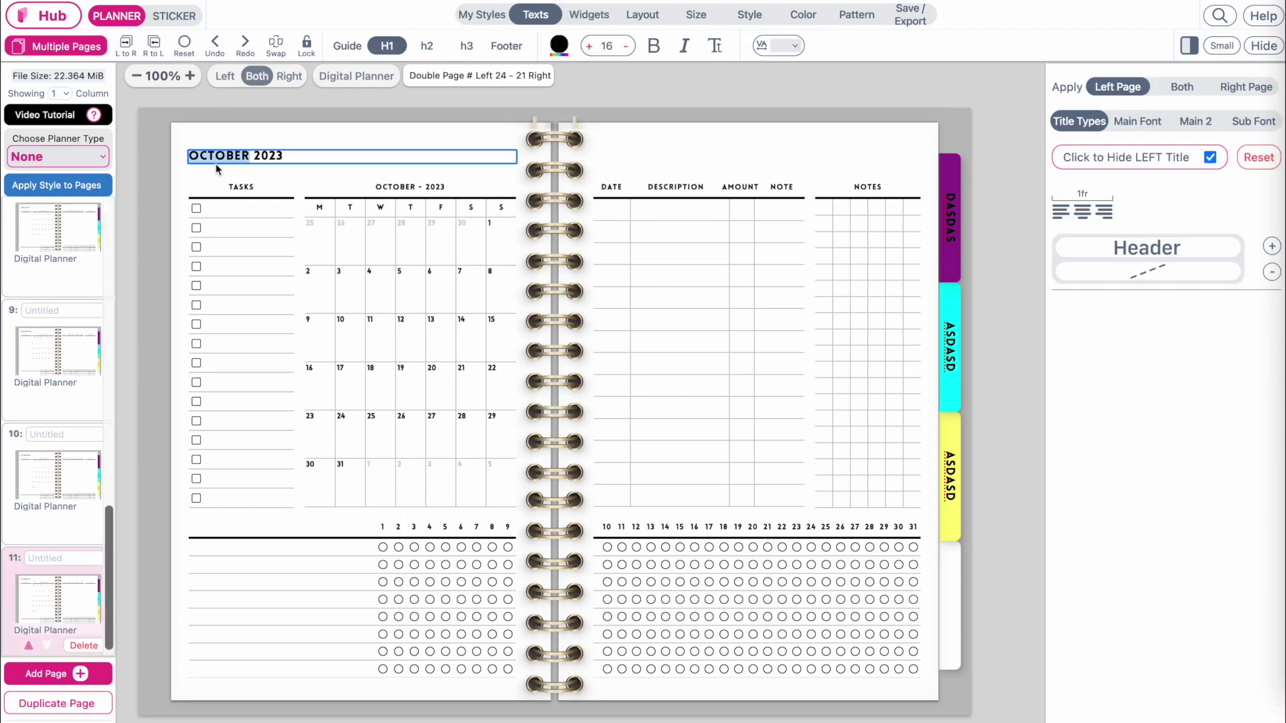
pyautogui.click(18, 459)
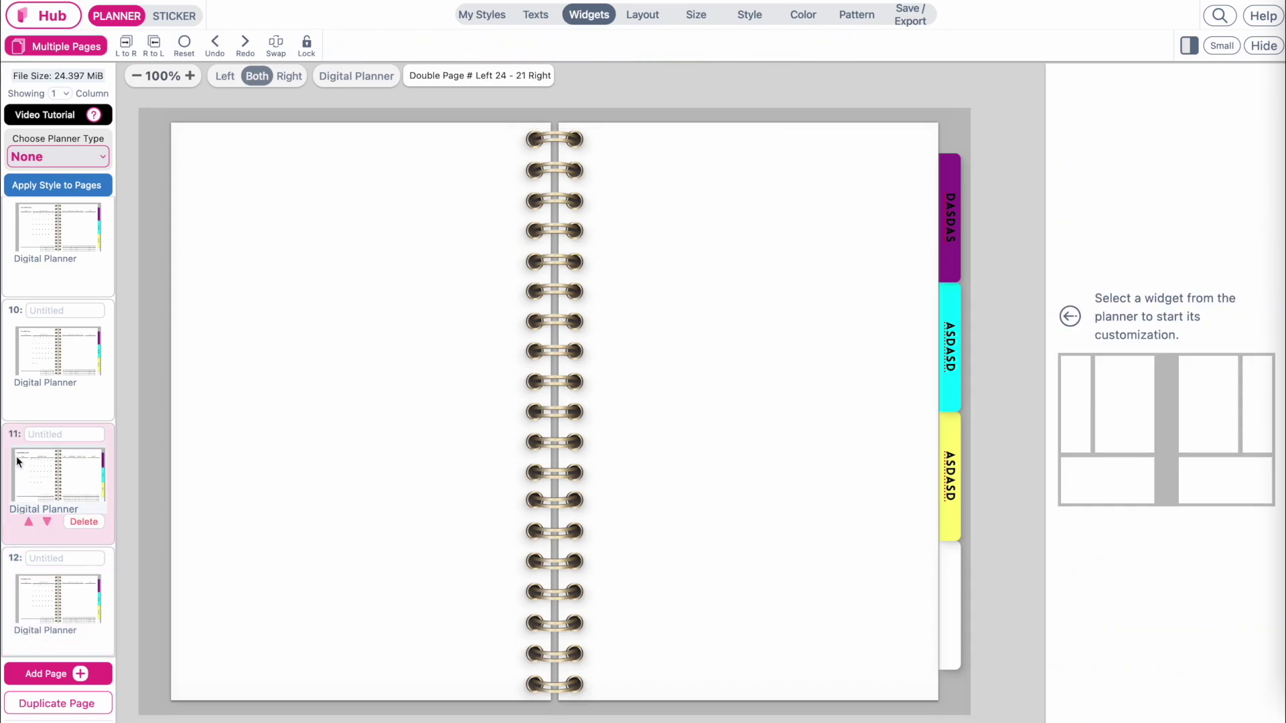
pyautogui.click(47, 345)
pyautogui.moveTo(47, 346); pyautogui.dragTo(52, 239)
pyautogui.scroll(10, 53, 335)
pyautogui.click(59, 264)
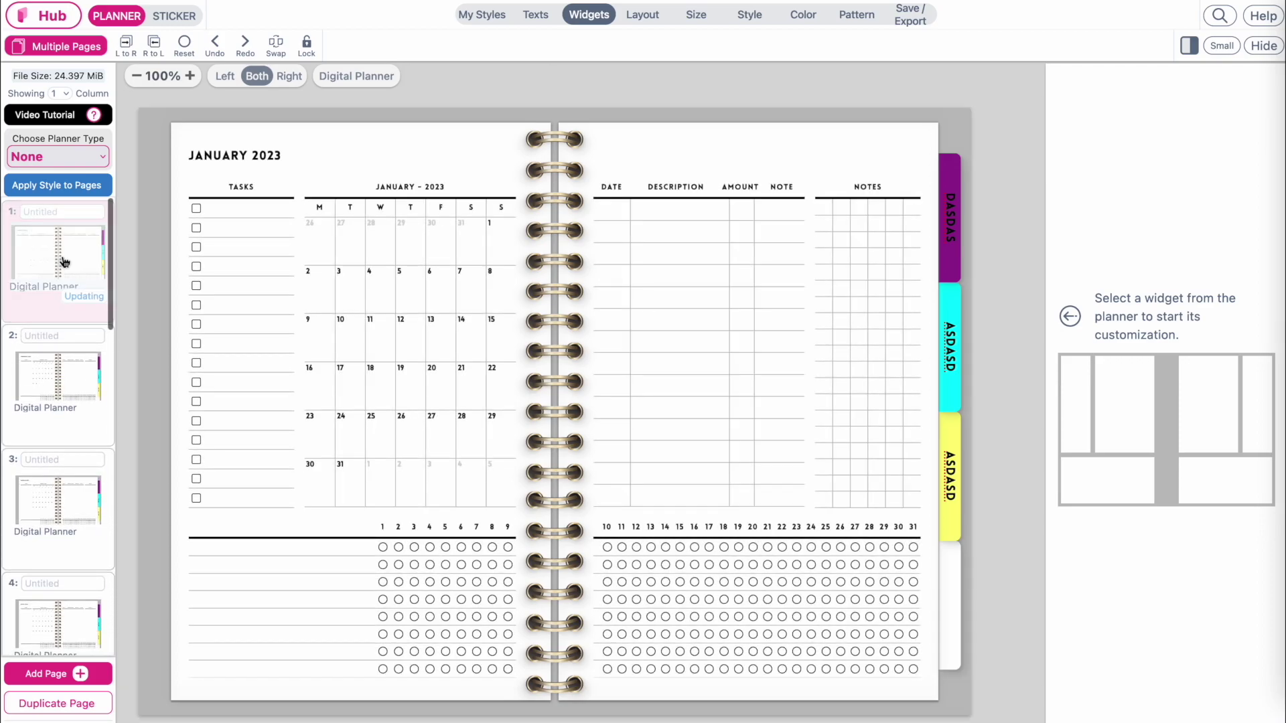
pyautogui.click(642, 15)
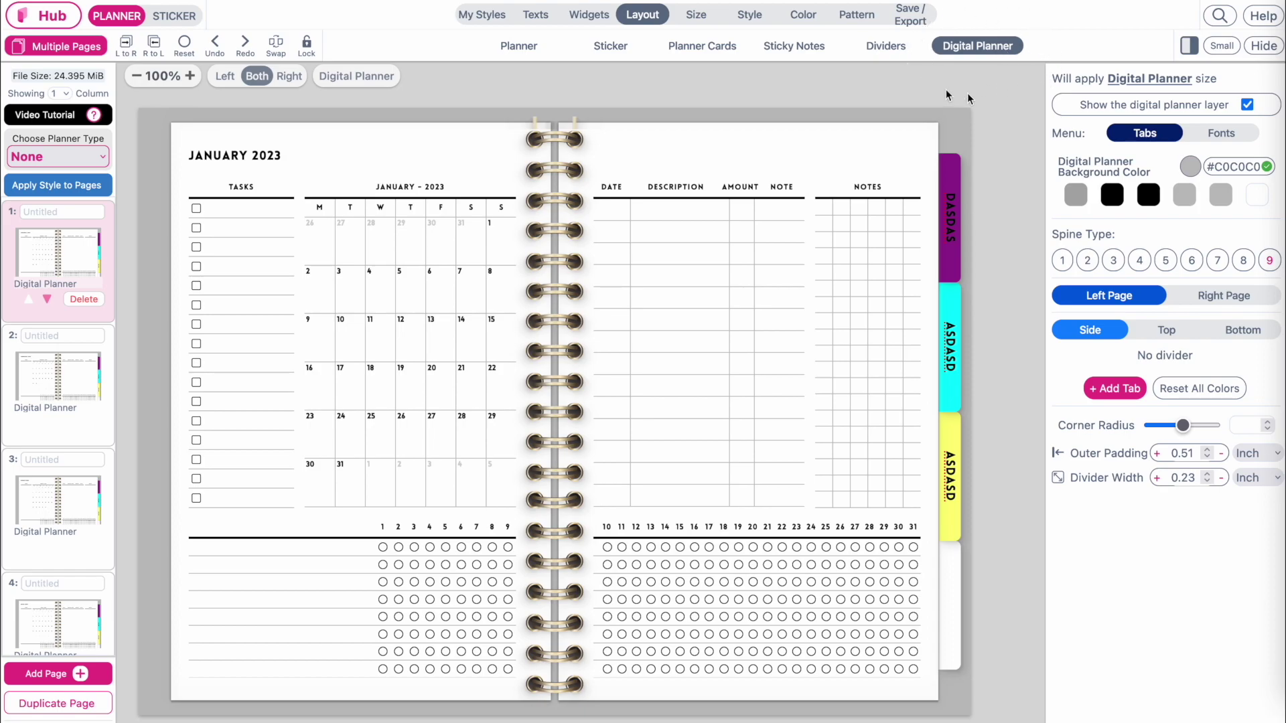
# - With the side panels enlarged, label the right page's first six side tabs Jan through June
pyautogui.click(1223, 46)
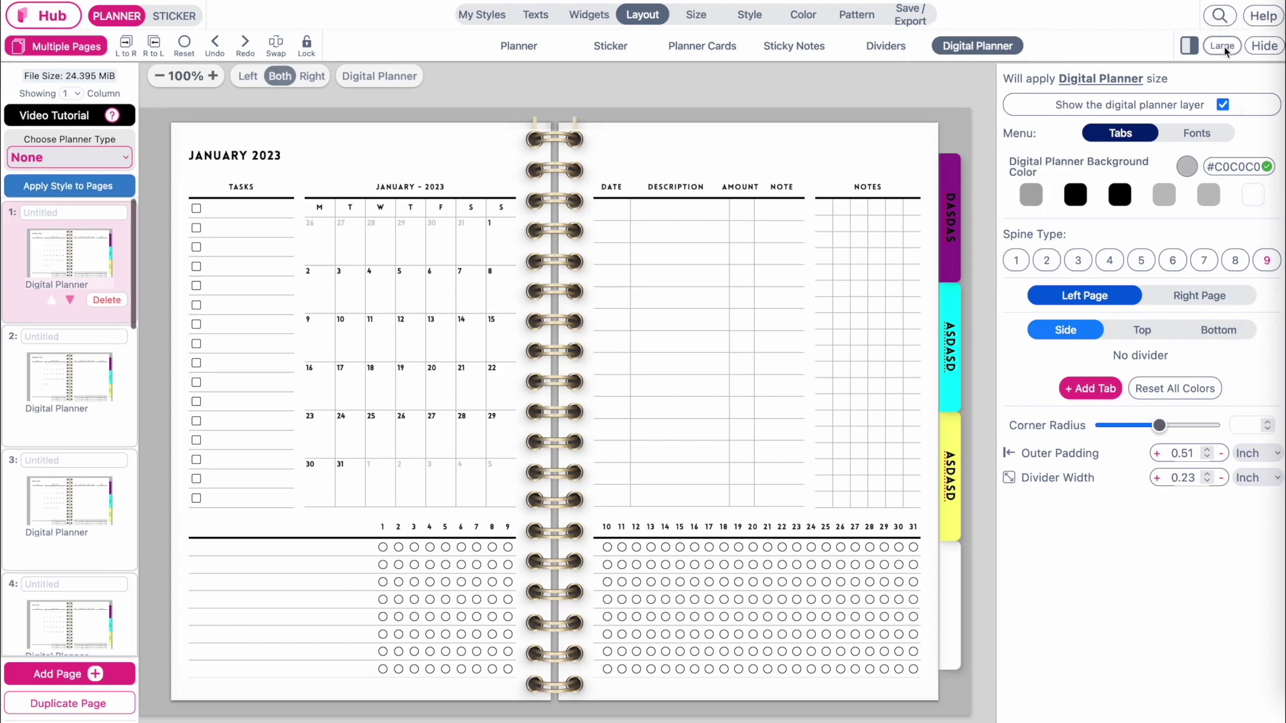
pyautogui.click(1175, 299)
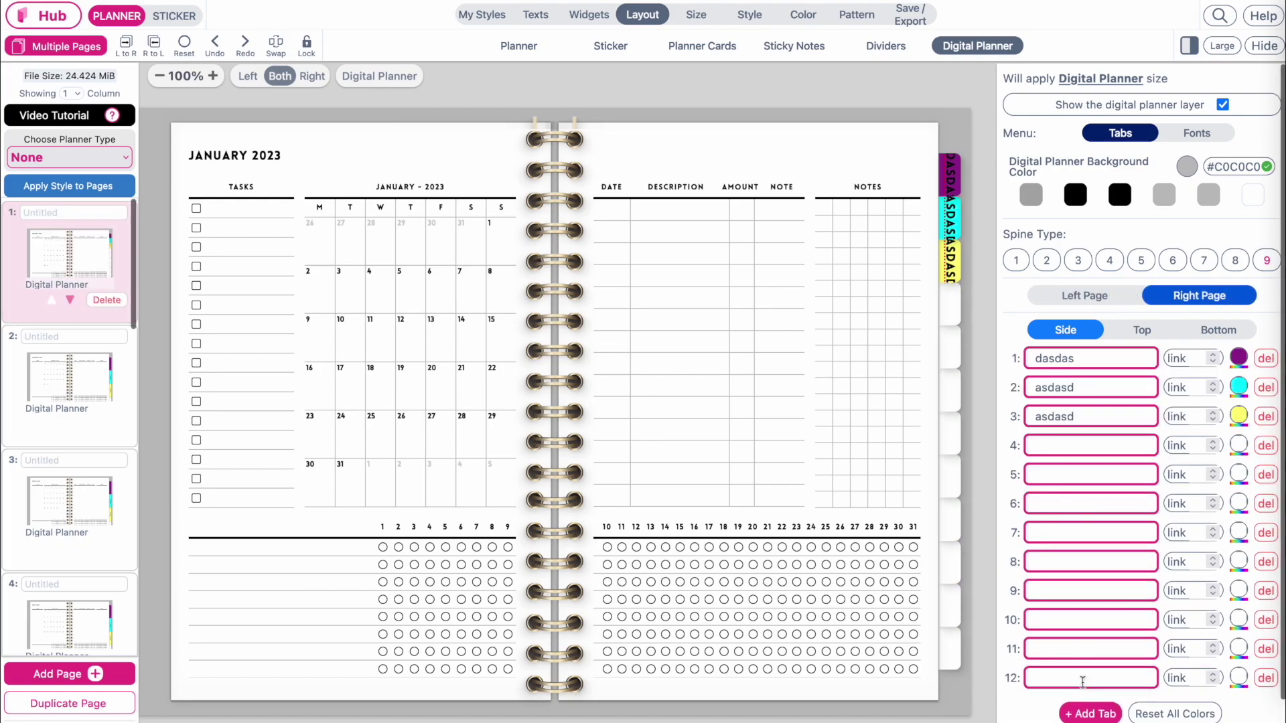
pyautogui.doubleClick(1071, 358)
pyautogui.write('Jan')
pyautogui.press('Tab')
pyautogui.write('Feb')
pyautogui.press('Tab')
pyautogui.write('Mar\tApr')
# - Label the remaining side tabs Jul, Aug, Sep, Oct, Nov and Dec, then check the tab label font settings
pyautogui.press('Tab')
pyautogui.write('May\tJune')
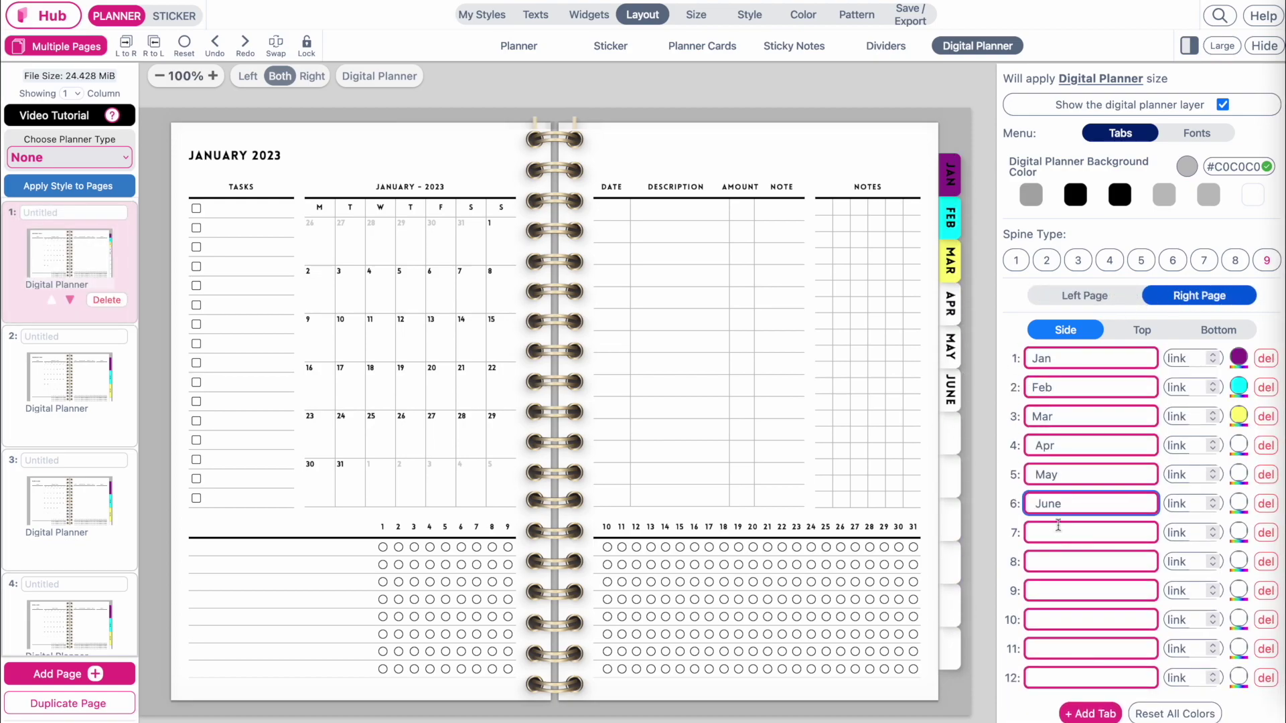
pyautogui.press('Tab')
pyautogui.write('Jul')
pyautogui.press('Tab')
pyautogui.write('Aug')
pyautogui.press('Tab')
pyautogui.write('Sep')
pyautogui.press('Tab')
pyautogui.write('Oct')
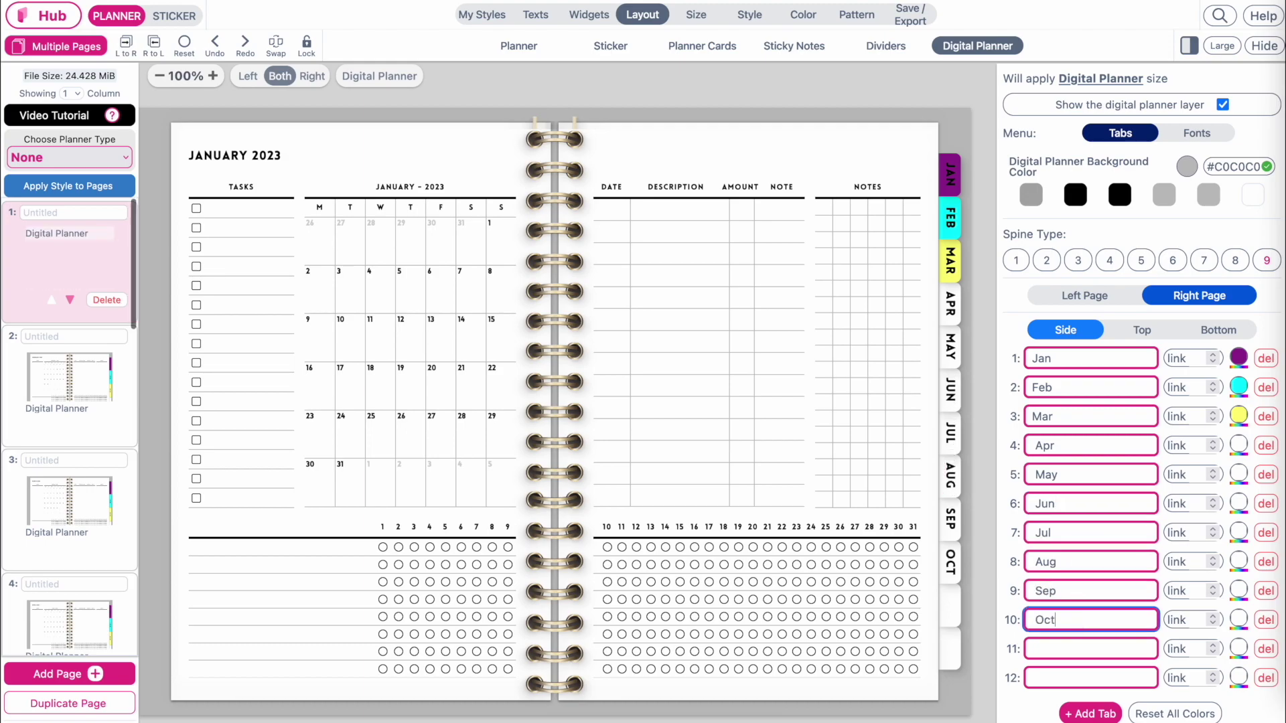
pyautogui.press('Tab')
pyautogui.write('Nov')
pyautogui.press('Tab')
pyautogui.write('Dec')
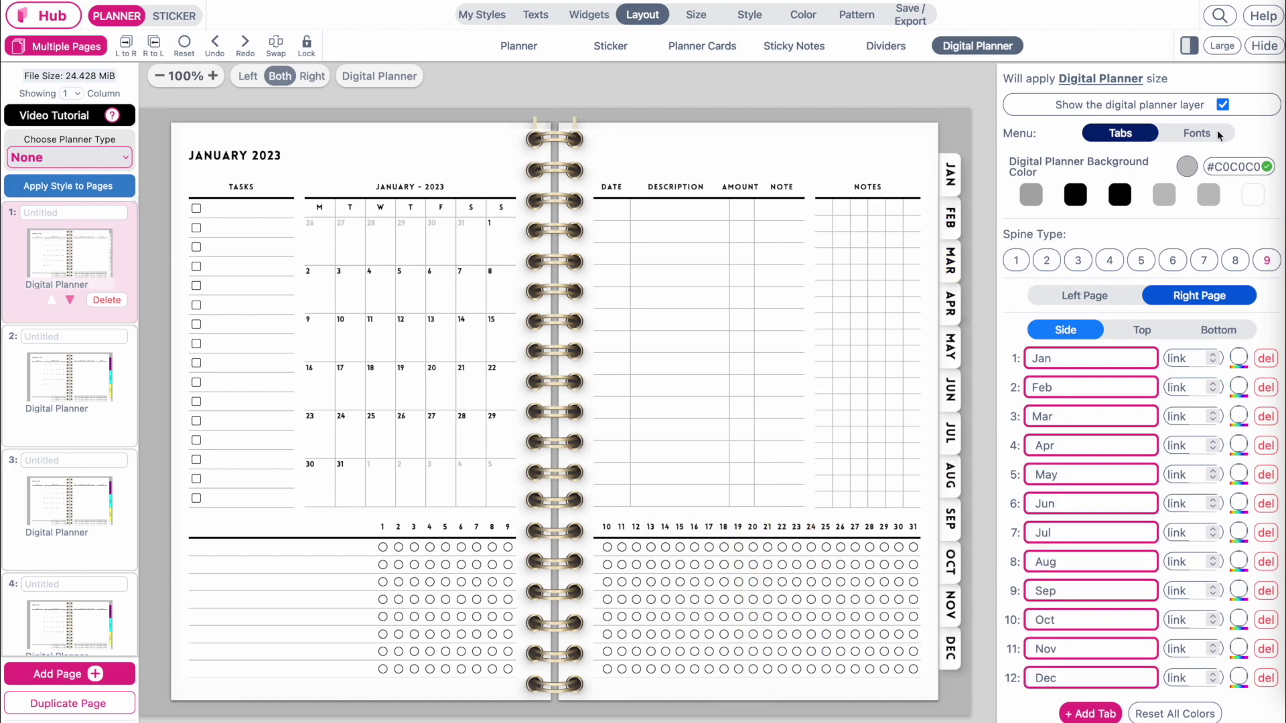
pyautogui.click(1197, 134)
# - Link the Feb, Mar and Apr tabs to pages 2, 3 and 4
pyautogui.click(1115, 133)
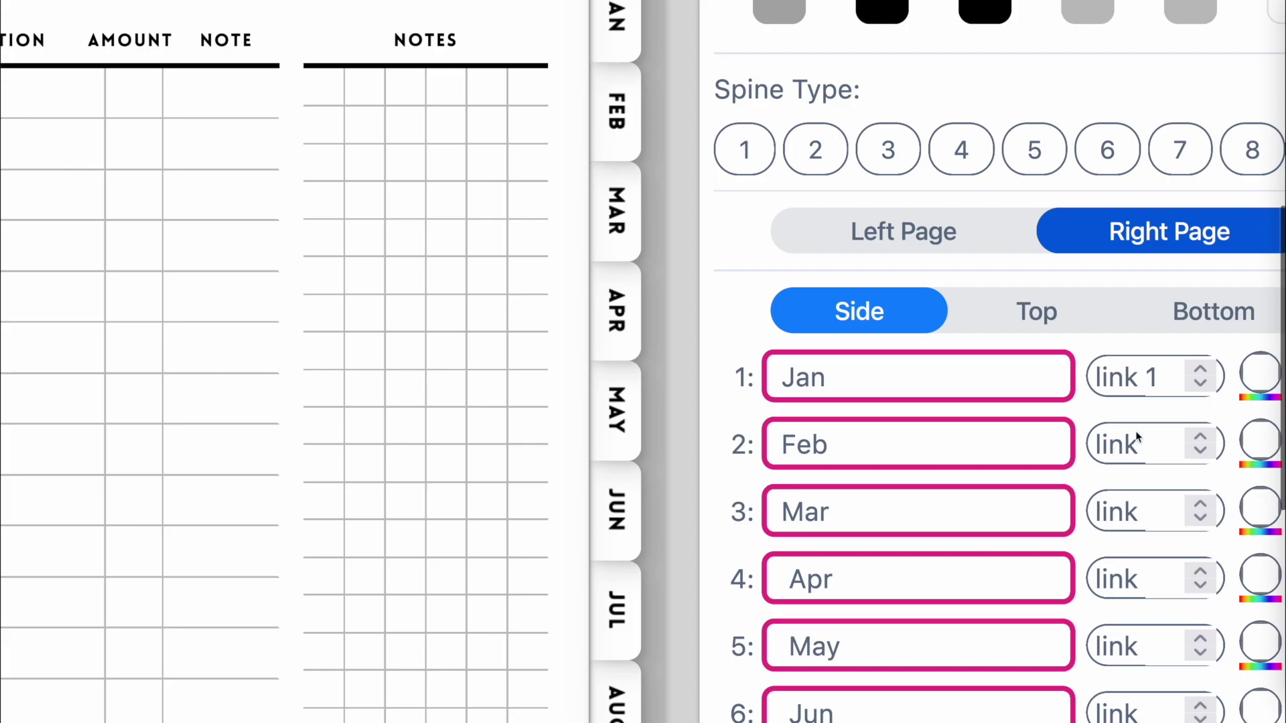
pyautogui.scroll(-2, 1184, 441)
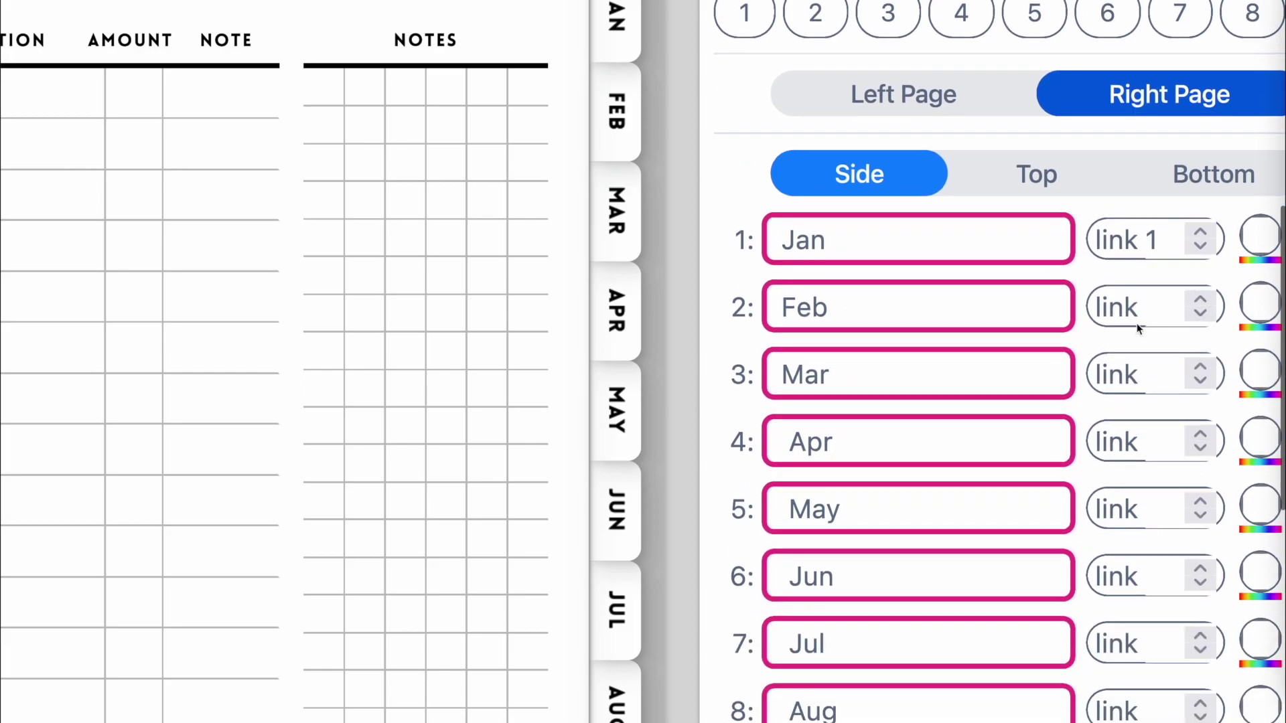
pyautogui.click(1199, 300)
pyautogui.click(1199, 301)
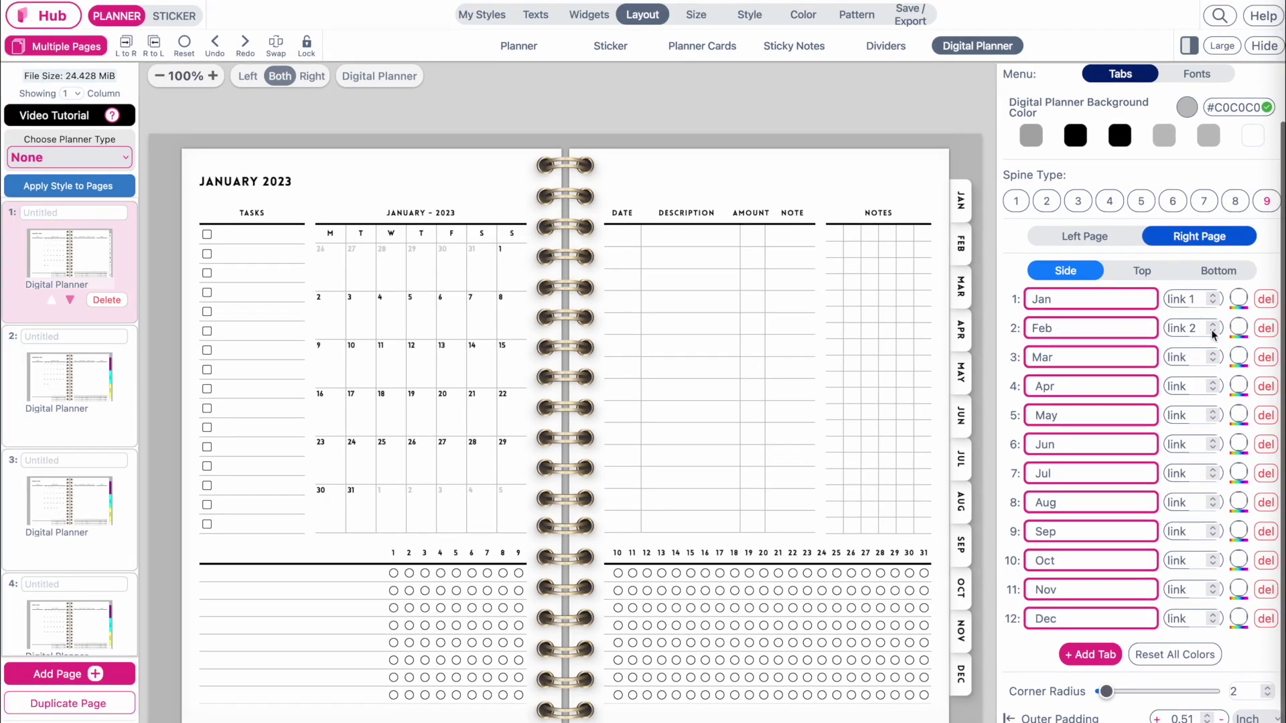
pyautogui.scroll(-2, 17, 485)
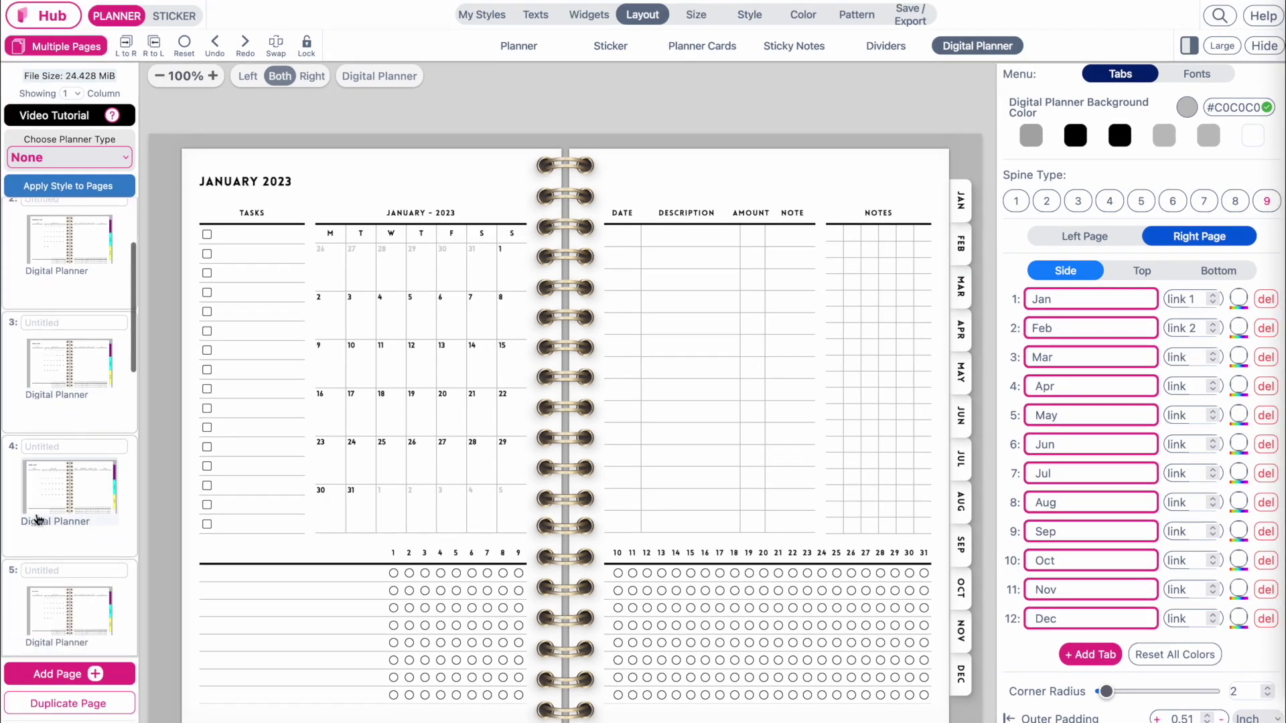
pyautogui.click(1215, 356)
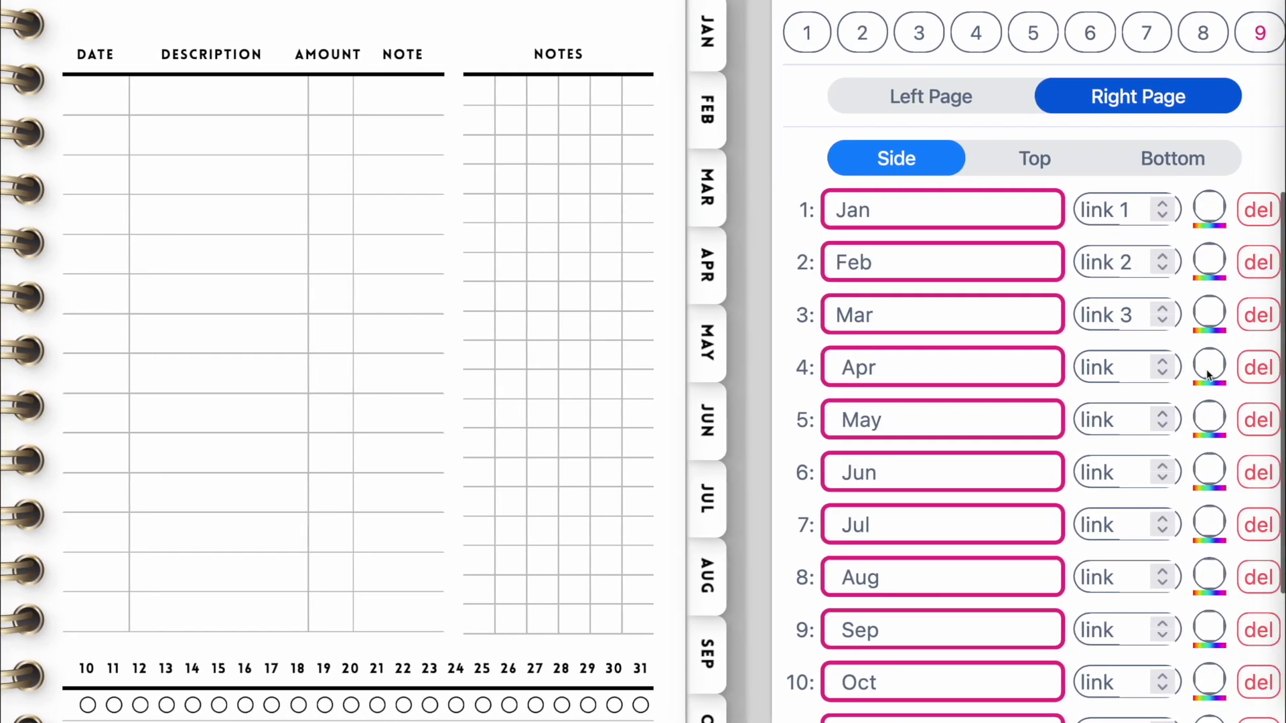
pyautogui.click(1163, 363)
pyautogui.click(1162, 363)
pyautogui.click(1163, 363)
# - Link the May, Jun, Jul and Aug tabs to pages 5, 6, 7 and 8
pyautogui.click(1132, 421)
pyautogui.write('5')
pyautogui.click(1135, 468)
pyautogui.write('6')
pyautogui.click(1128, 521)
pyautogui.write('7')
pyautogui.click(1133, 577)
pyautogui.write('8')
# - Link the Sep, Oct, Nov and Dec tabs to pages 9, 10, 11 and 12
pyautogui.scroll(-1, 1135, 578)
pyautogui.click(1136, 631)
pyautogui.write('9')
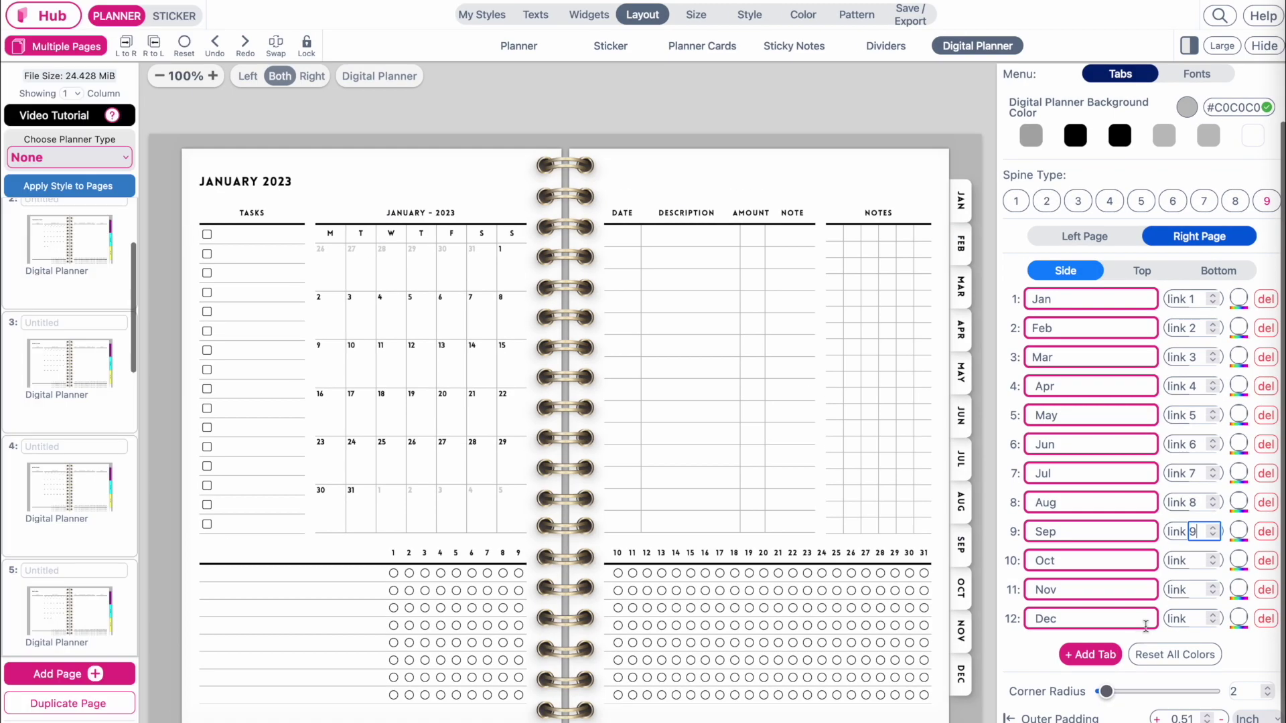
pyautogui.click(1196, 566)
pyautogui.write('10')
pyautogui.click(1199, 591)
pyautogui.write('11')
pyautogui.click(1197, 620)
pyautogui.write('12')
pyautogui.click(1261, 661)
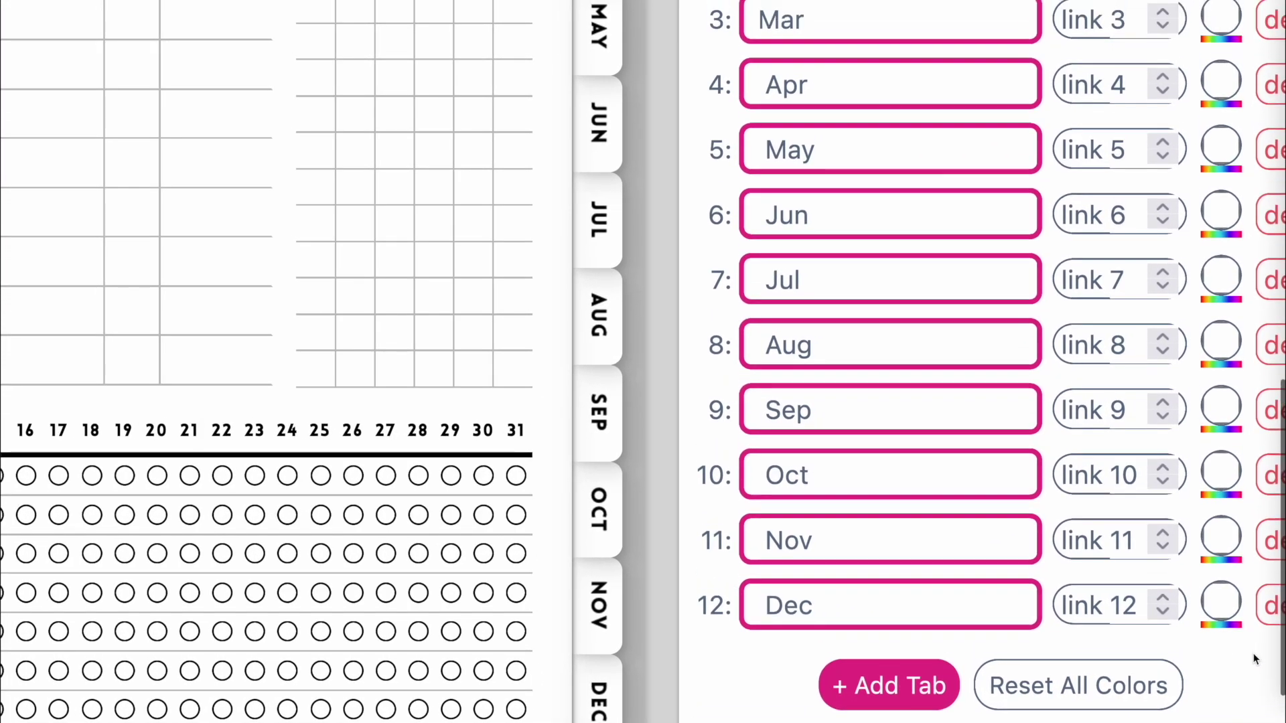
pyautogui.scroll(-2, 1253, 653)
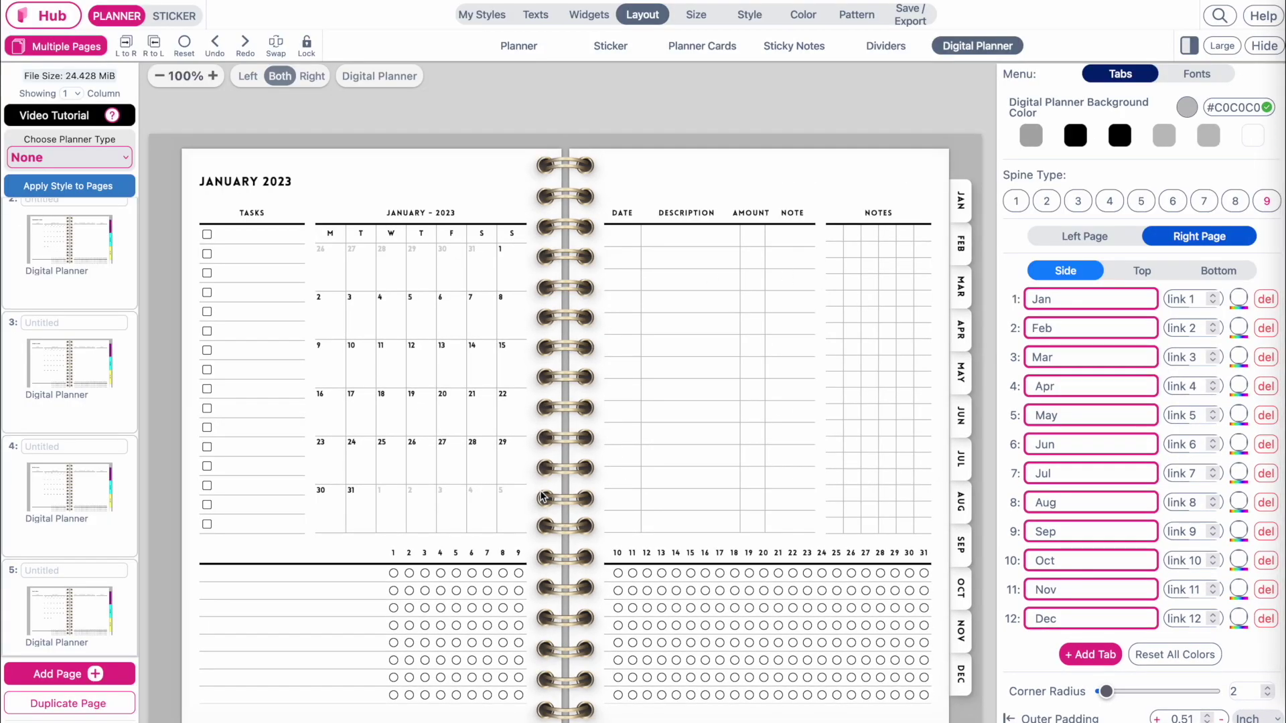
# - Apply page 1's digital planner style and tabs to all 12 pages, excluding titles, fonts, colours, backgrounds, patterns and margins
pyautogui.click(637, 470)
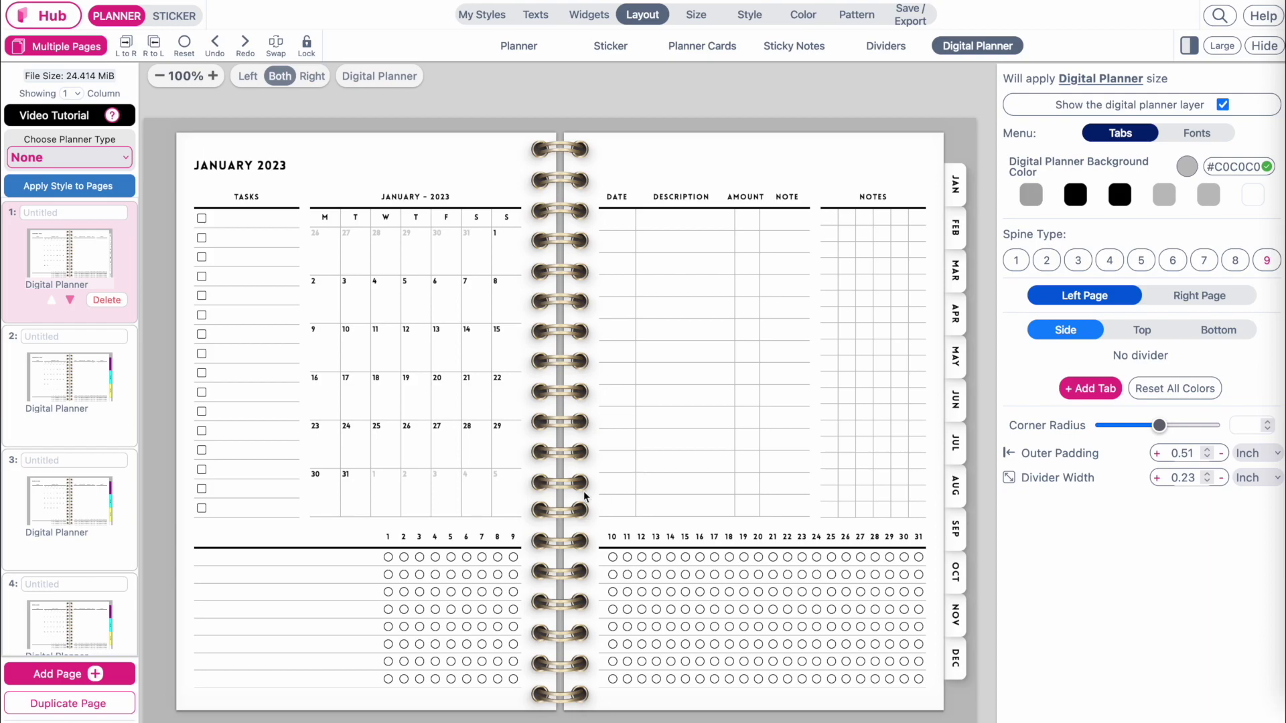
pyautogui.click(44, 193)
pyautogui.click(464, 455)
pyautogui.click(463, 431)
pyautogui.click(463, 401)
pyautogui.click(462, 370)
pyautogui.click(653, 371)
pyautogui.click(656, 400)
pyautogui.click(659, 432)
pyautogui.click(660, 455)
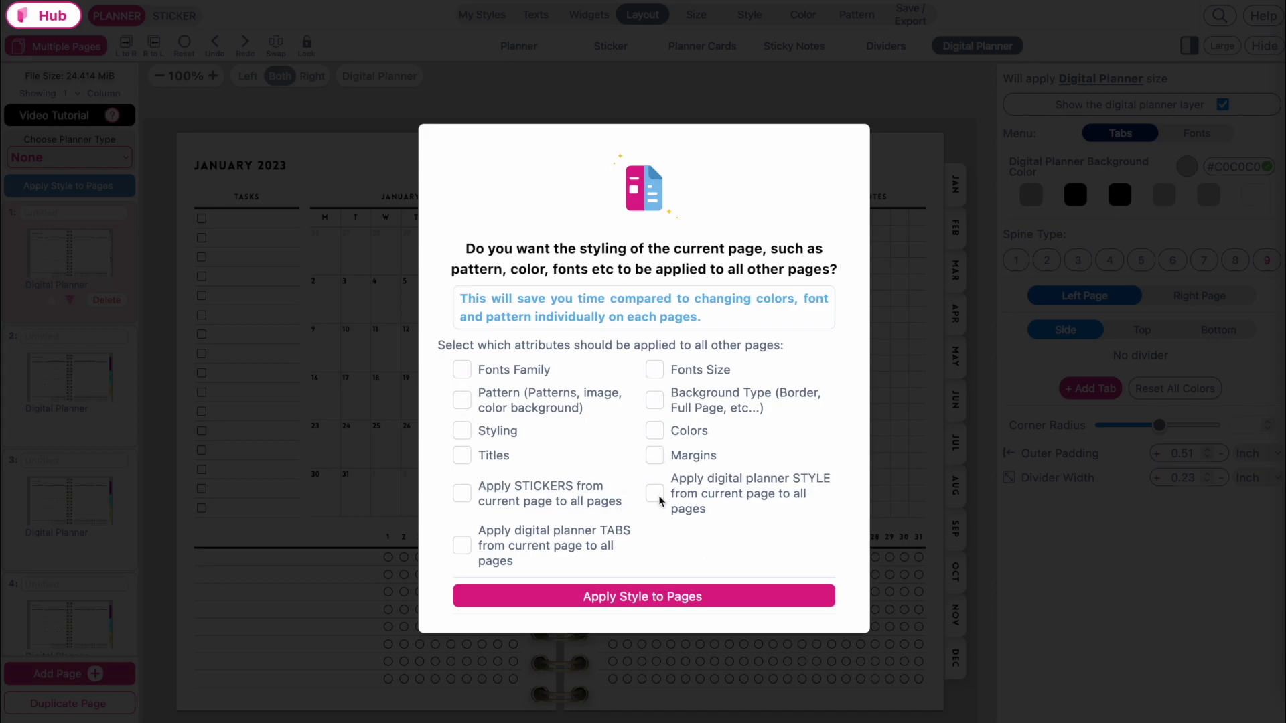
pyautogui.click(462, 546)
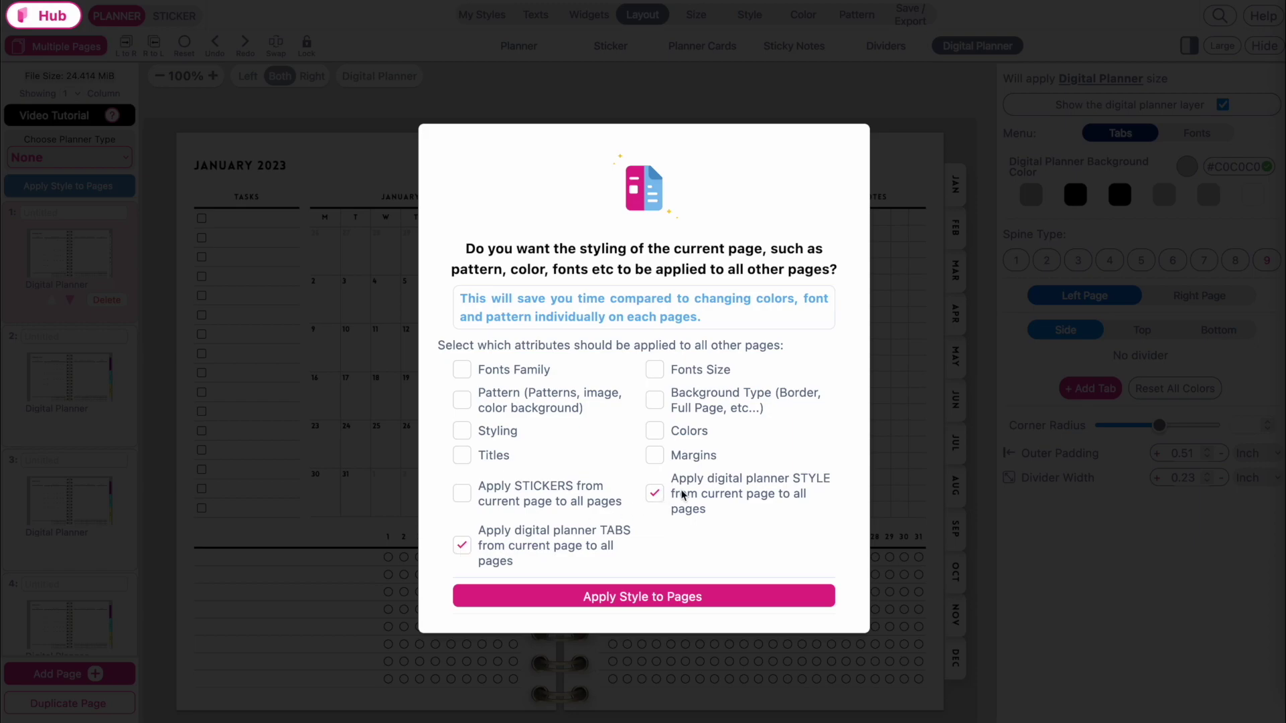
pyautogui.click(656, 597)
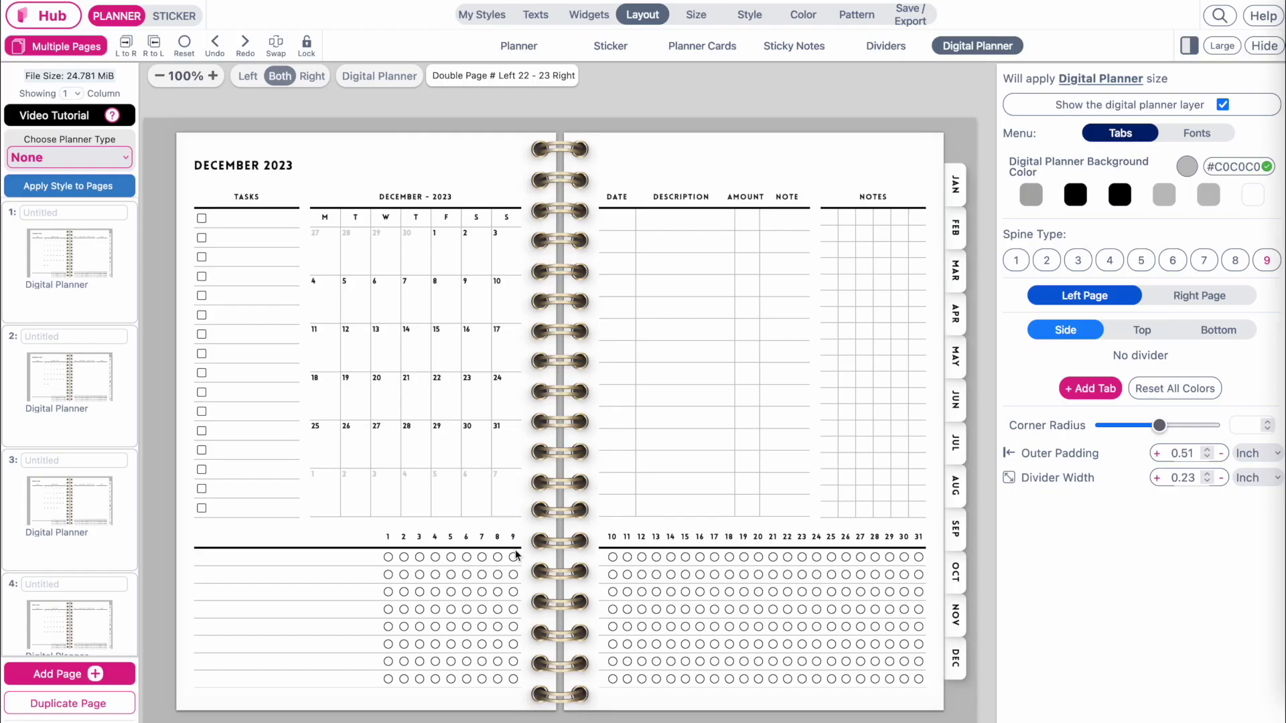
# - Confirm the March and February pages got the tabs, return to January, and open Save / Export
pyautogui.click(94, 523)
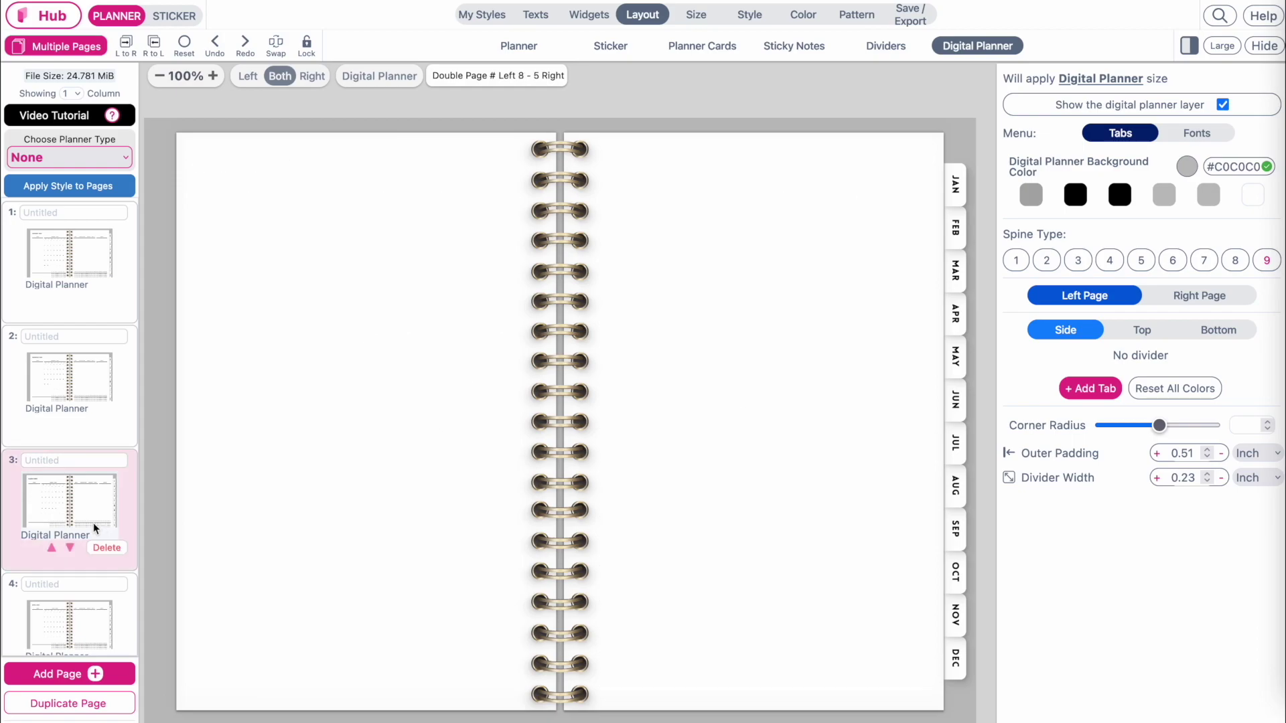
pyautogui.click(80, 382)
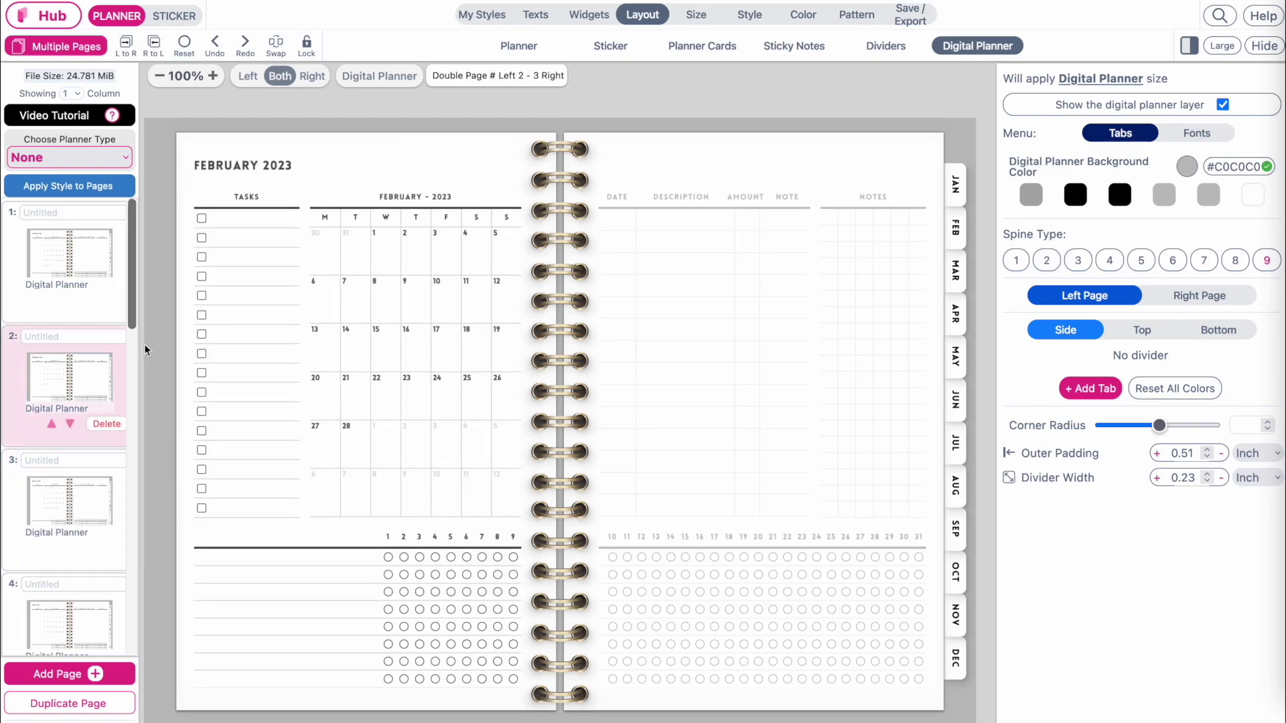
pyautogui.click(77, 264)
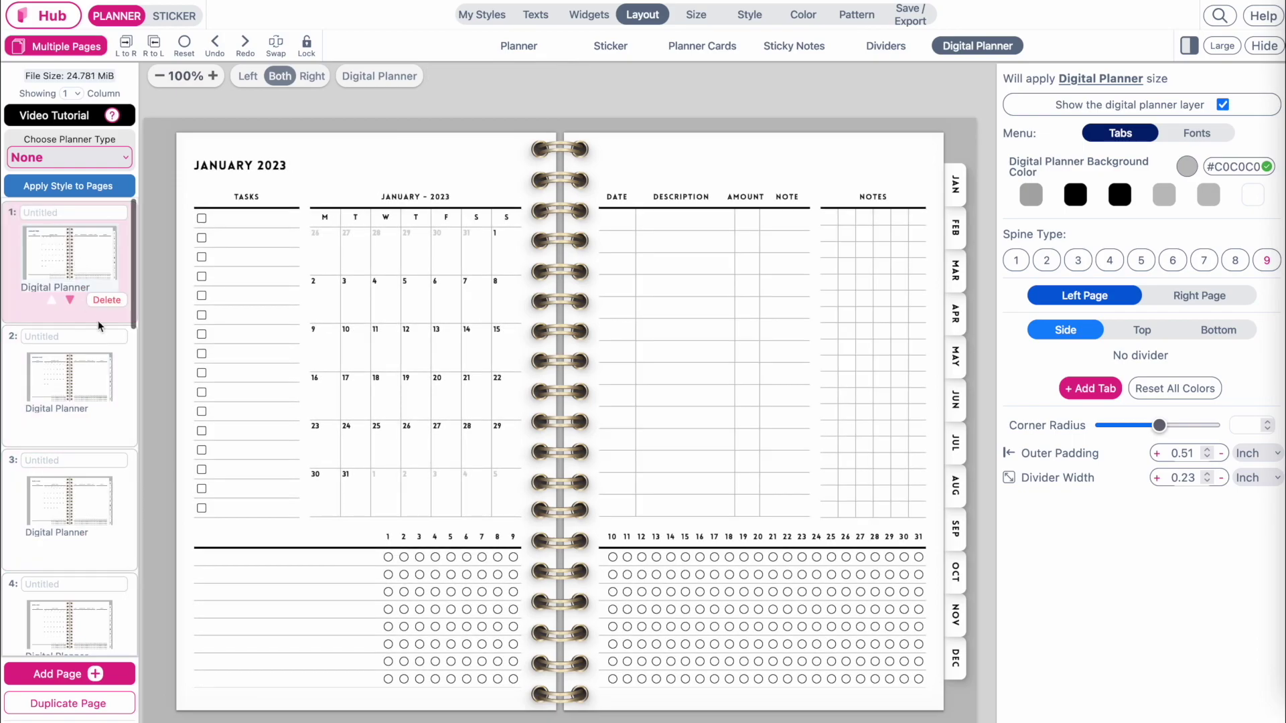
pyautogui.click(910, 16)
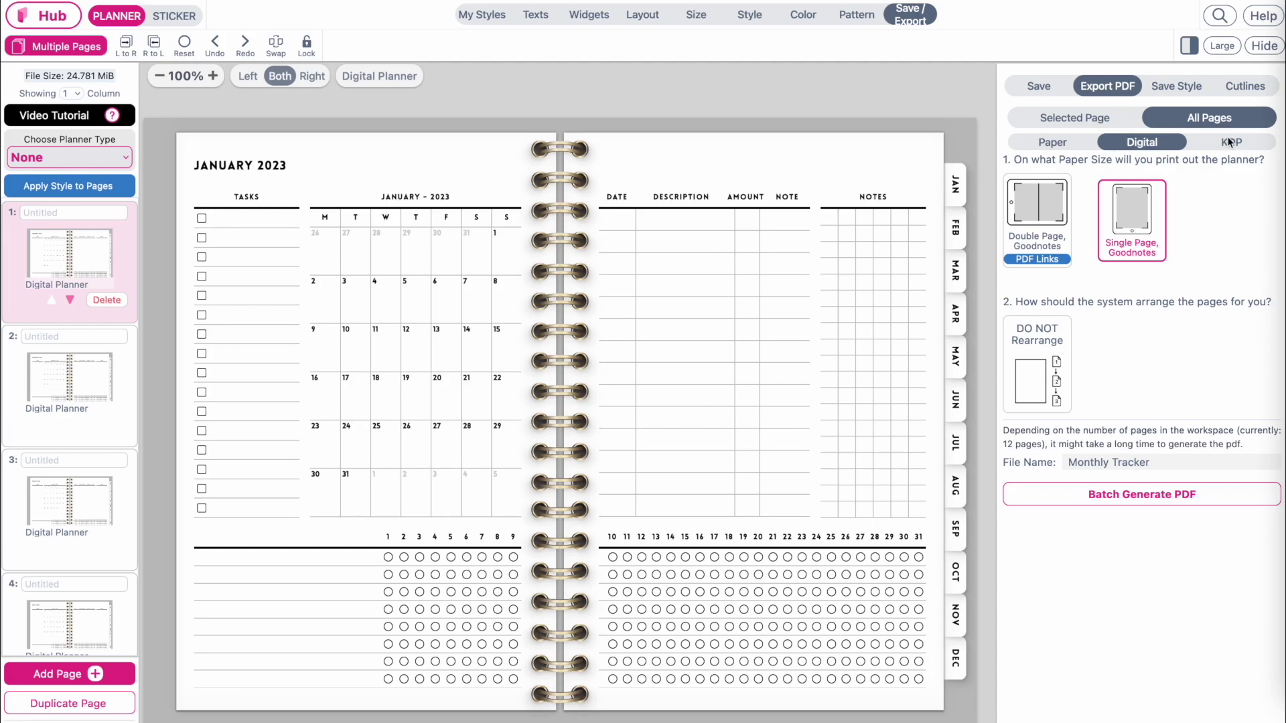
# - Generate a double-page Goodnotes PDF with links in original page order and open it
pyautogui.click(1040, 199)
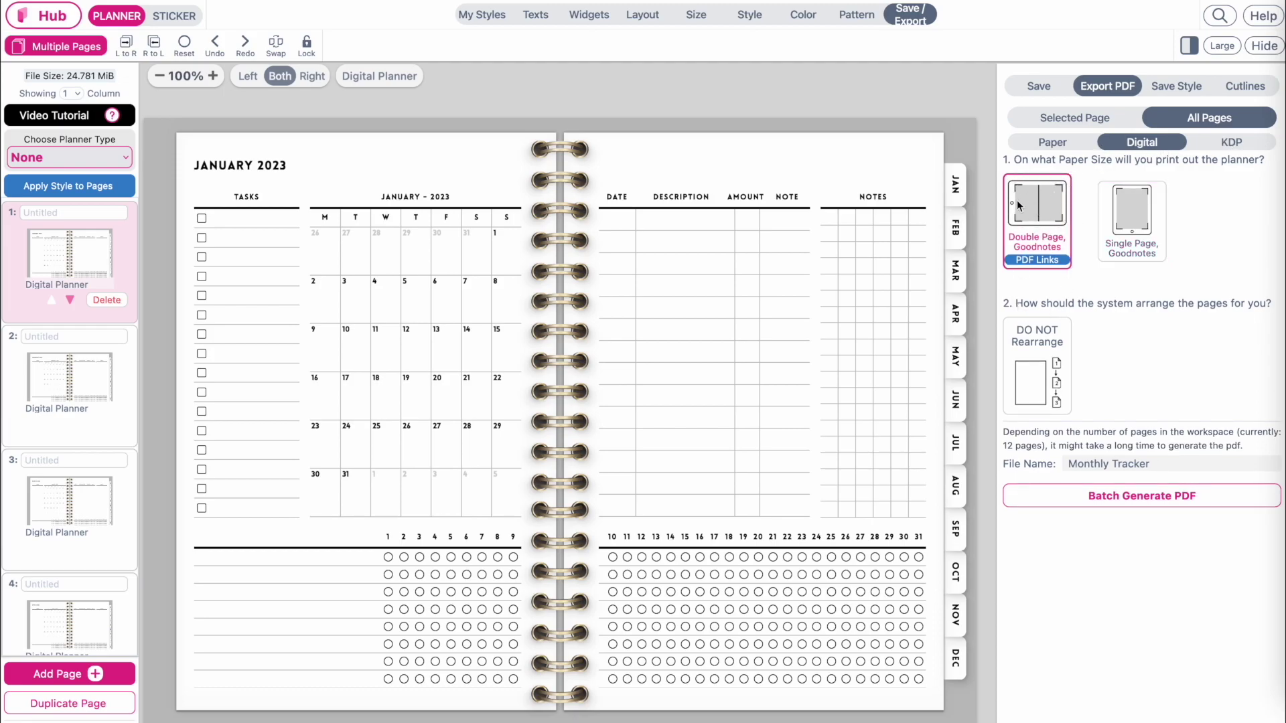
pyautogui.click(1046, 362)
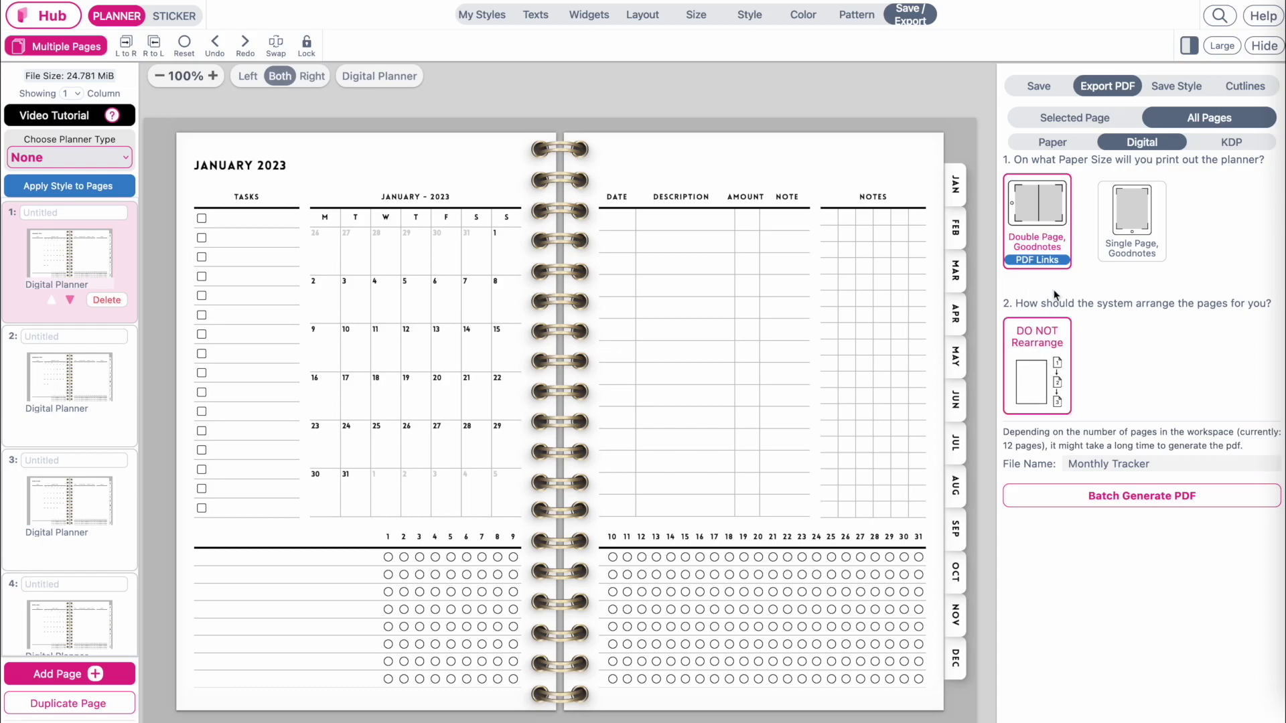
pyautogui.click(1137, 499)
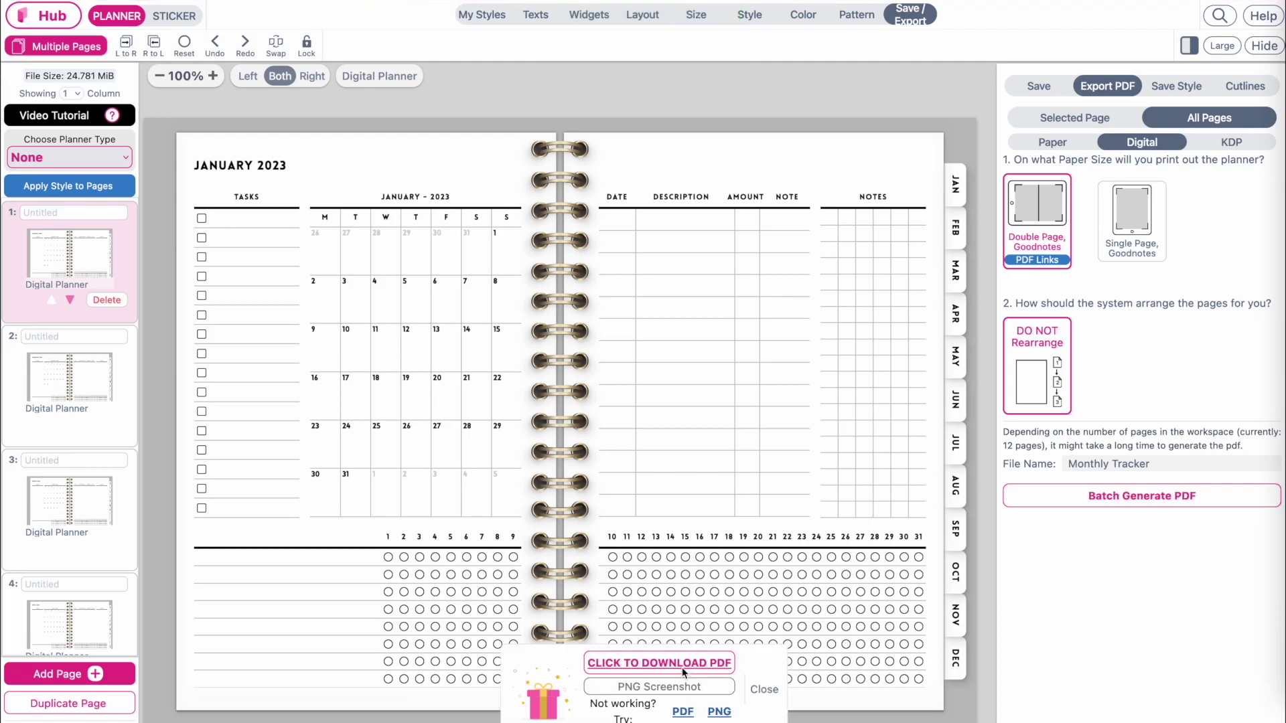
pyautogui.click(683, 666)
pyautogui.scroll(-9, 666, 666)
pyautogui.scroll(-15, 665, 668)
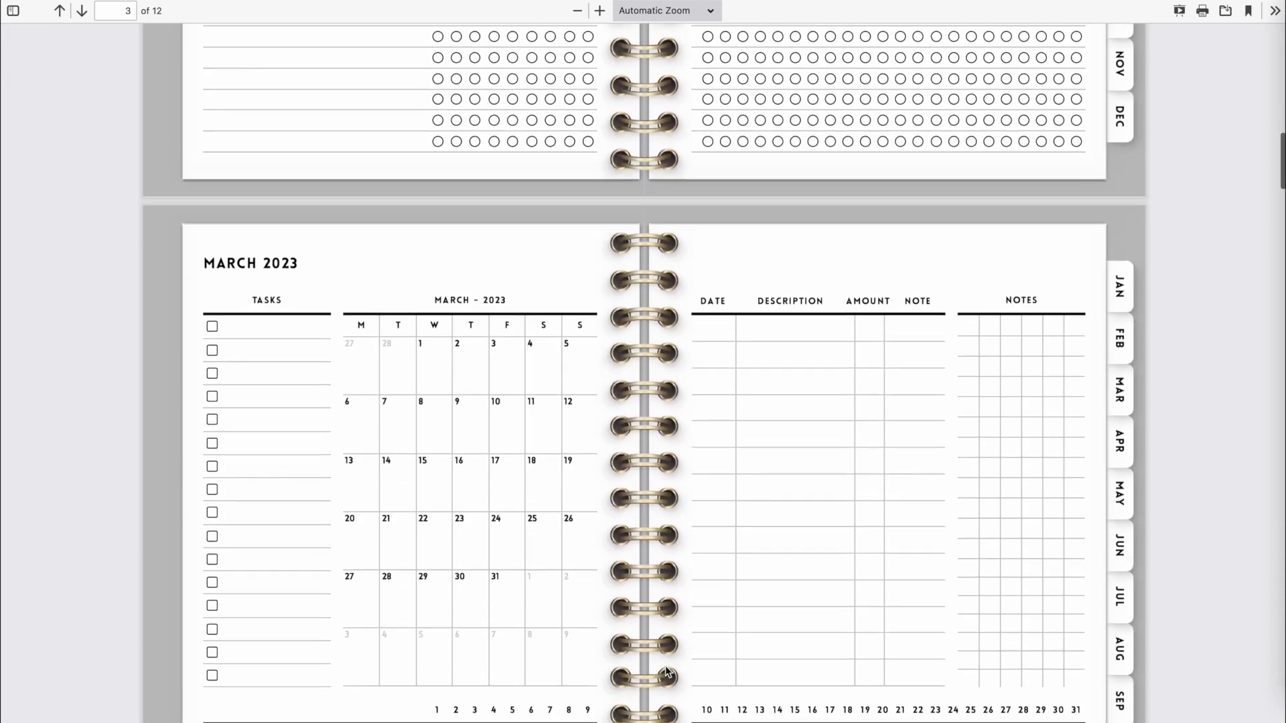
pyautogui.click(1221, 13)
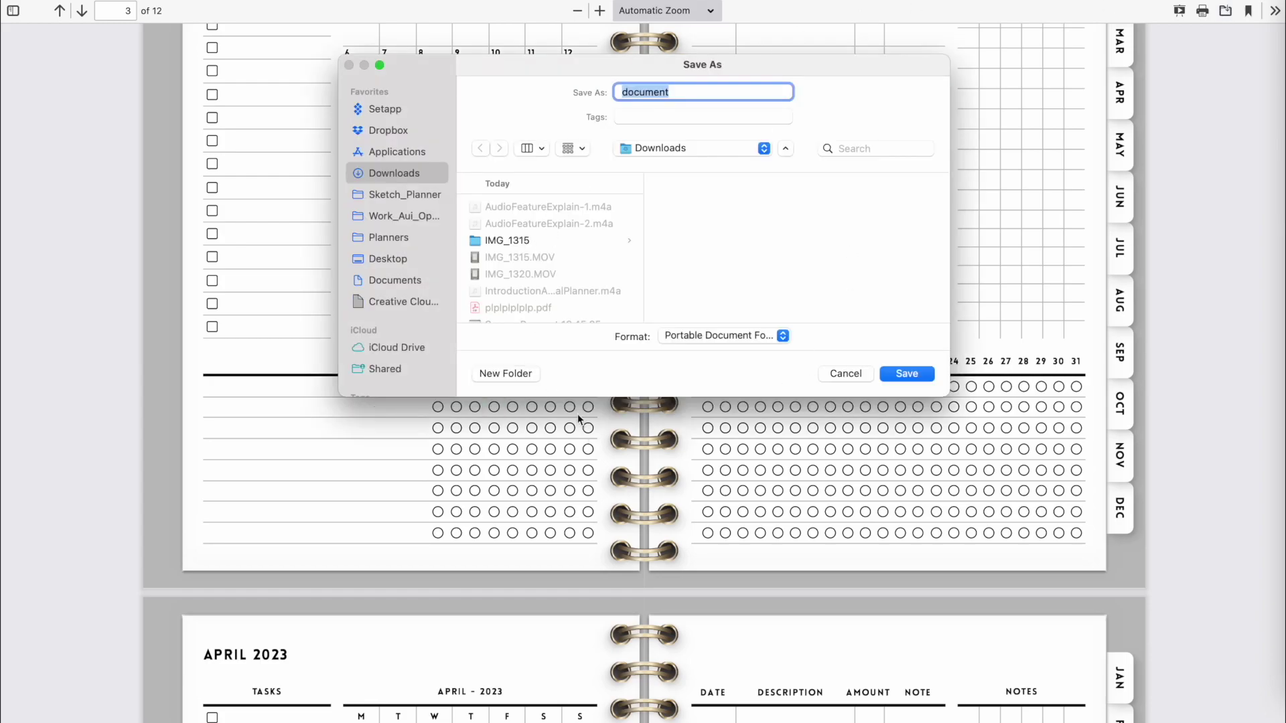
pyautogui.click(847, 374)
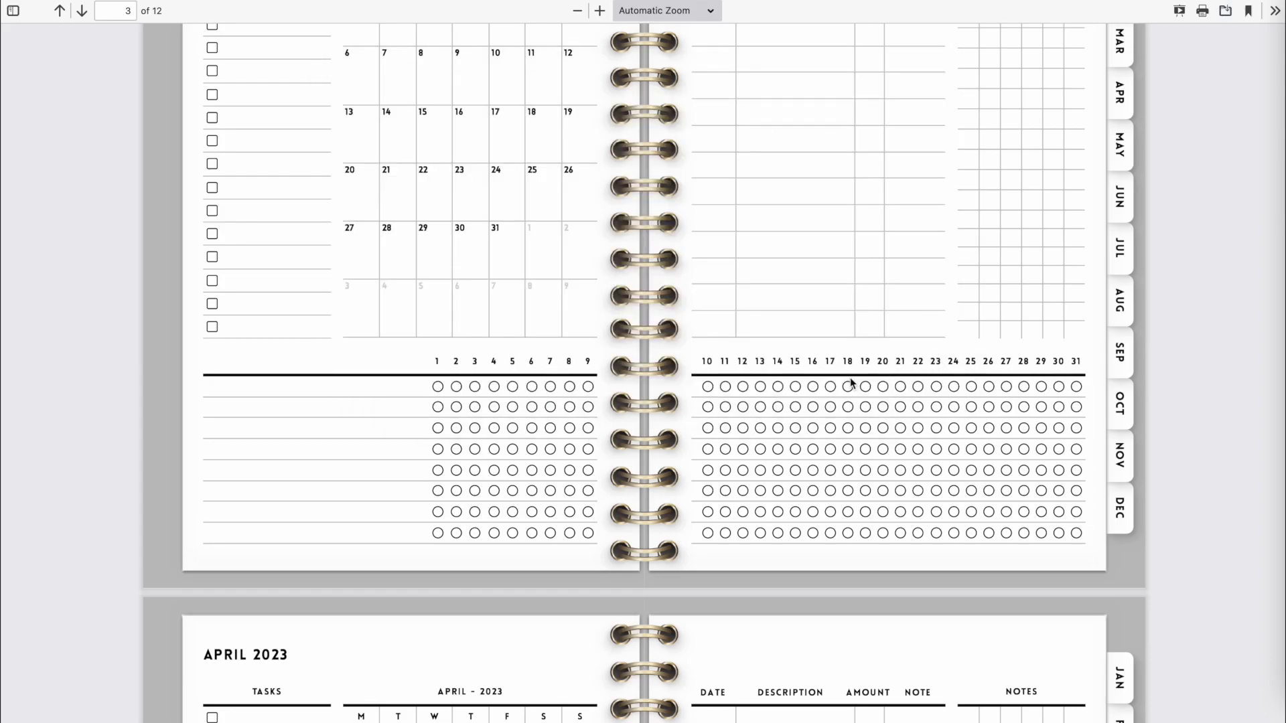
# - Browse the December weekly and list spreads of the 74-page planner, zooming to 130% then back to 70%
pyautogui.scroll(20, 850, 382)
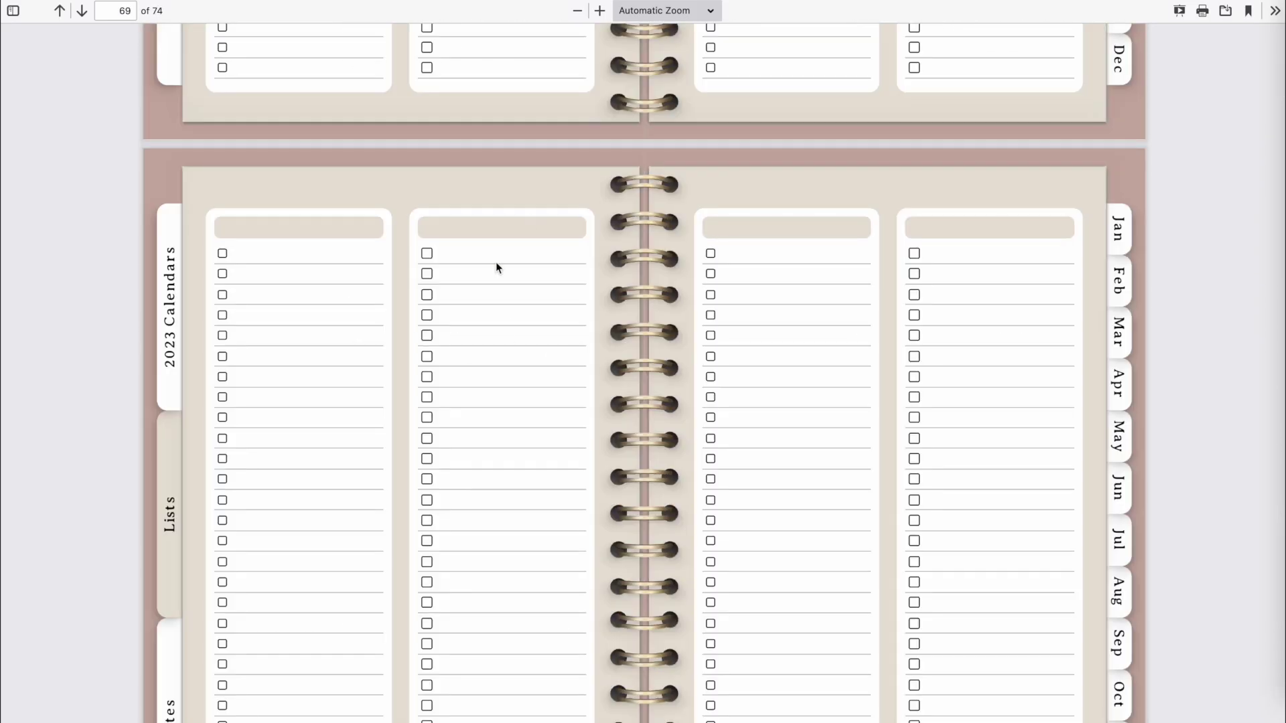
pyautogui.scroll(-4, 496, 267)
pyautogui.scroll(20, 495, 267)
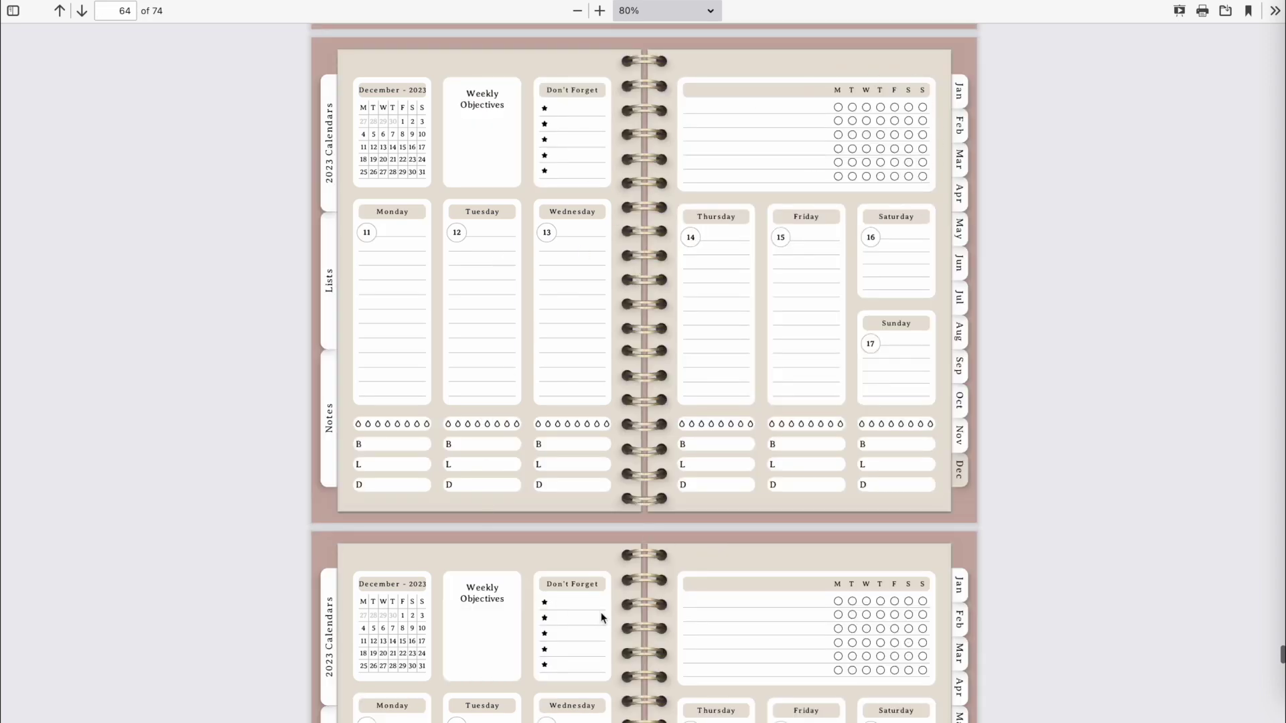
pyautogui.scroll(-5, 601, 613)
pyautogui.scroll(-3, 601, 612)
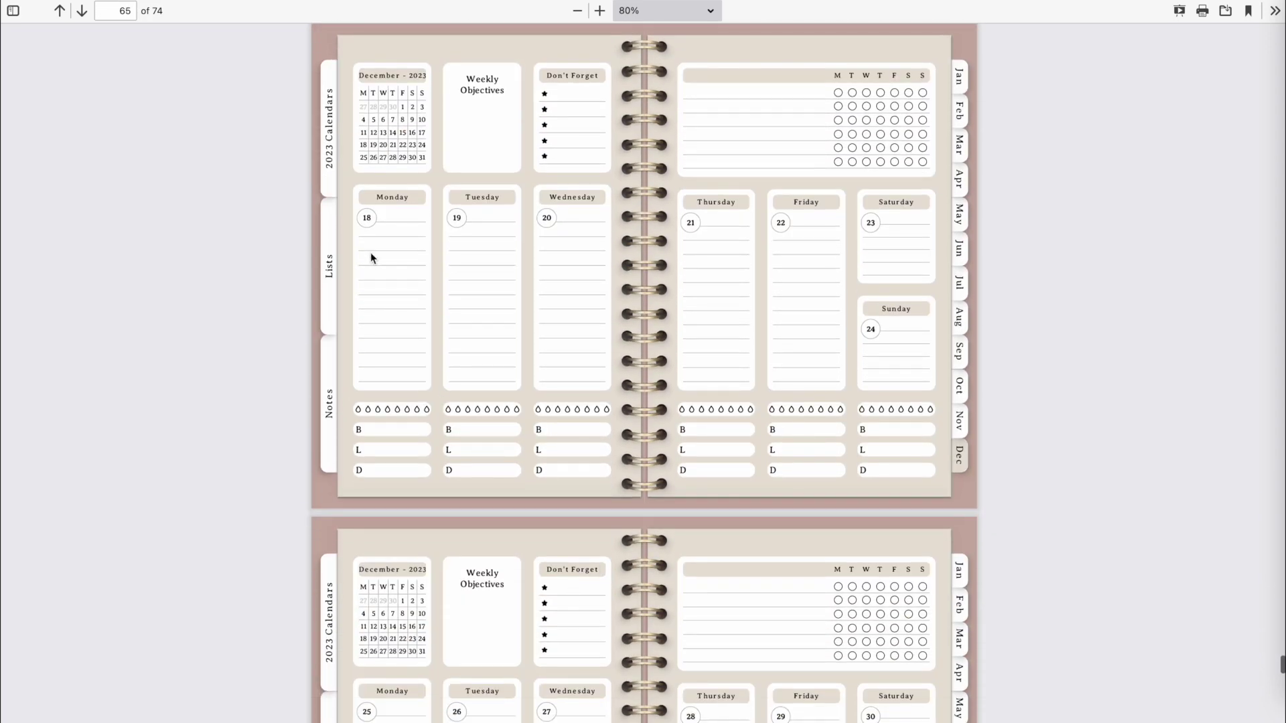
pyautogui.hotkey('ctrl', '+')
pyautogui.hotkey('ctrl', '+')
pyautogui.hotkey('ctrl', '+')
pyautogui.hotkey('ctrl', '+')
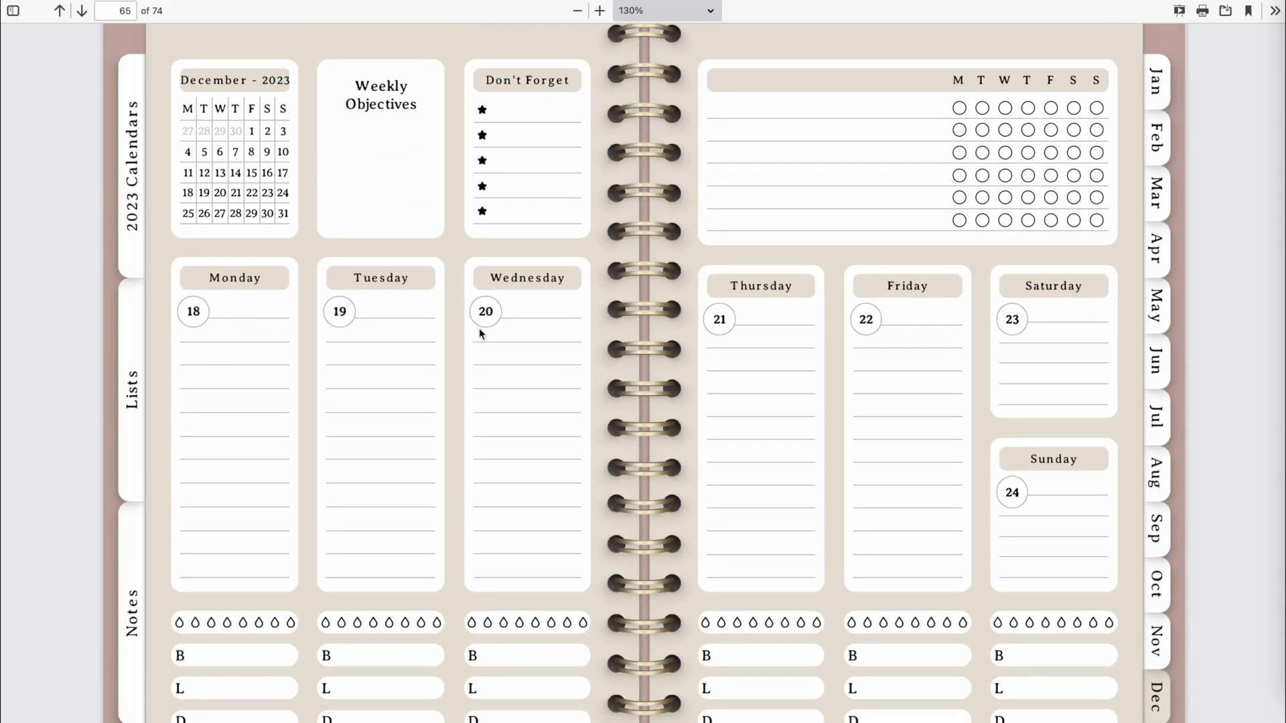
pyautogui.scroll(-10, 829, 317)
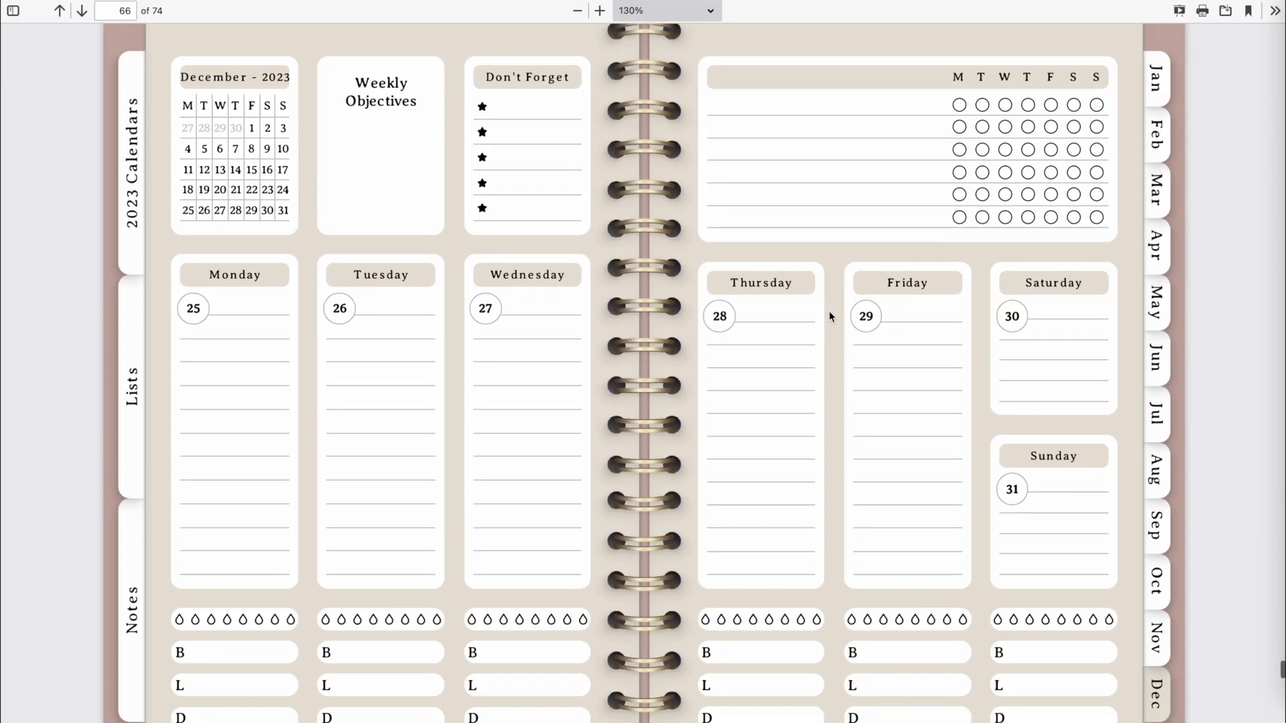
pyautogui.scroll(-15, 853, 315)
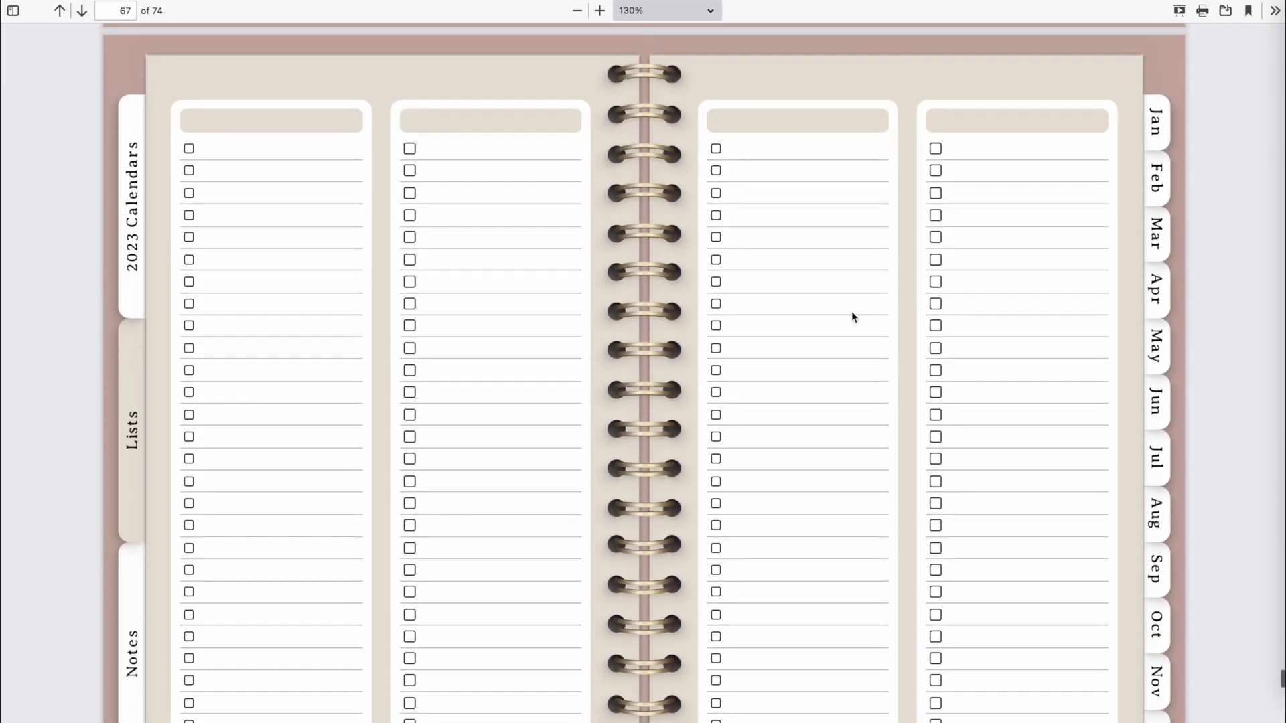
pyautogui.scroll(-6, 852, 316)
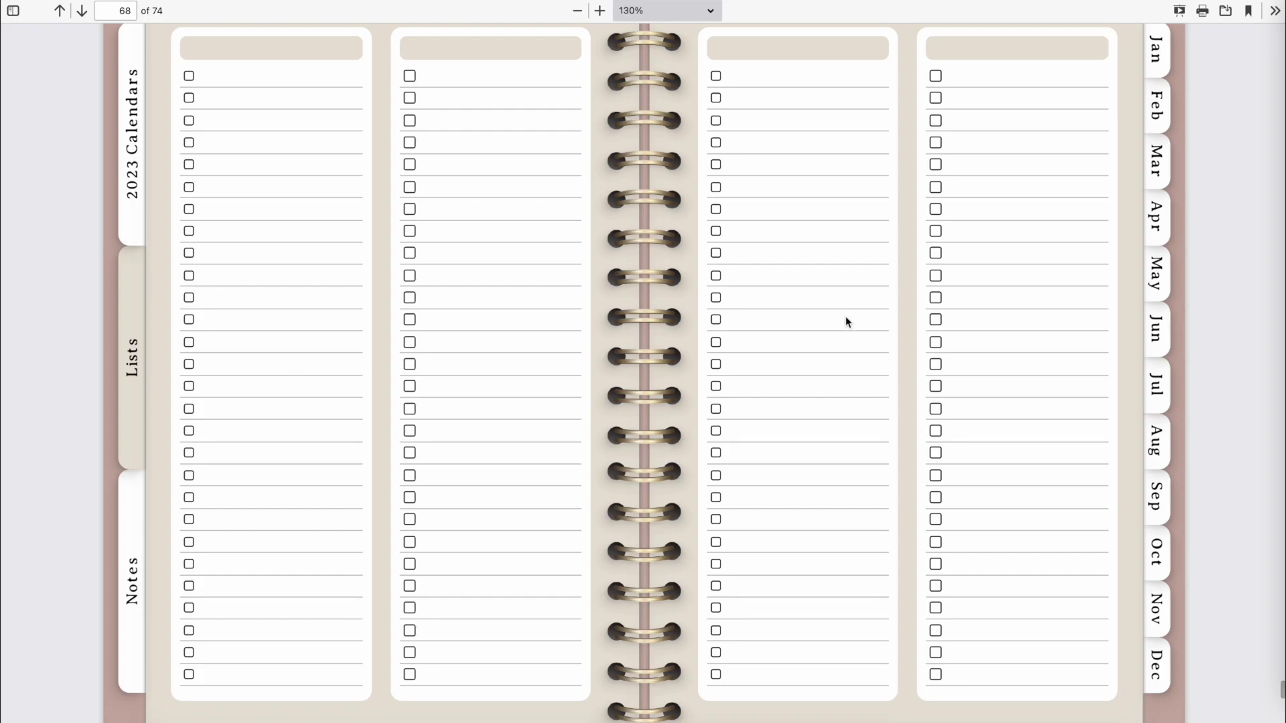
pyautogui.scroll(20, 842, 308)
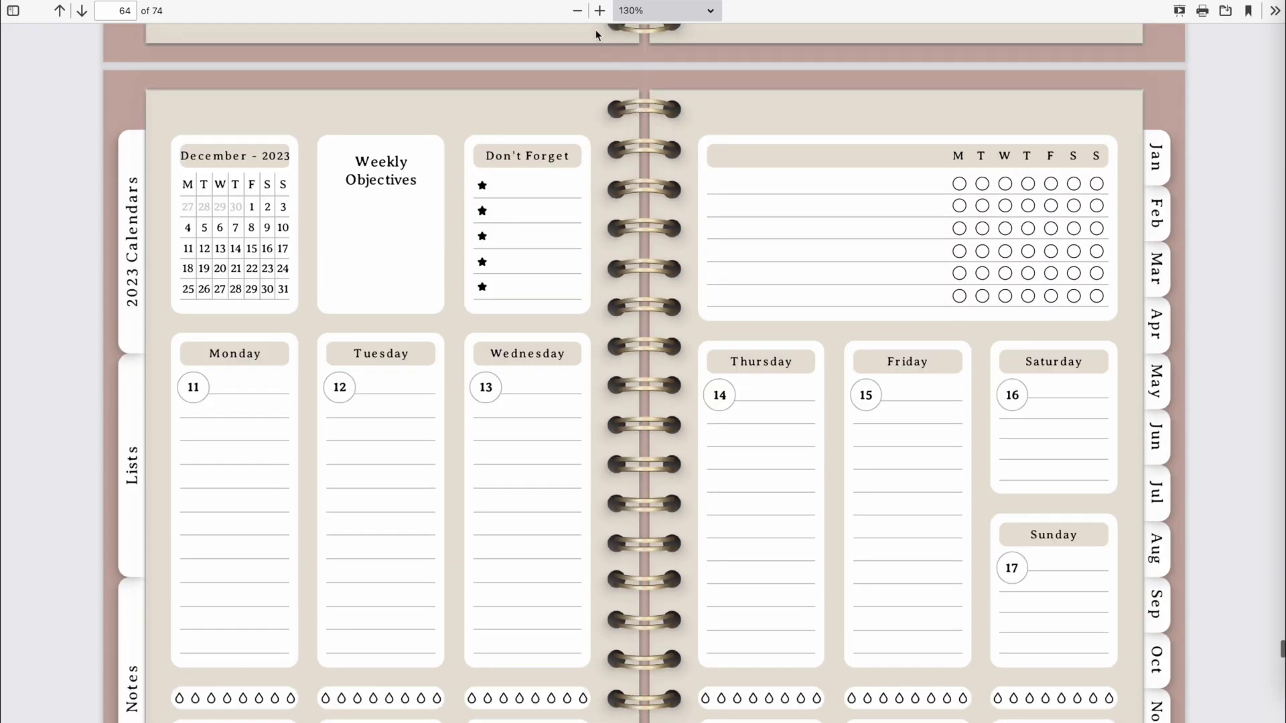
pyautogui.click(577, 10)
pyautogui.click(578, 11)
pyautogui.click(577, 11)
pyautogui.click(578, 11)
pyautogui.click(578, 10)
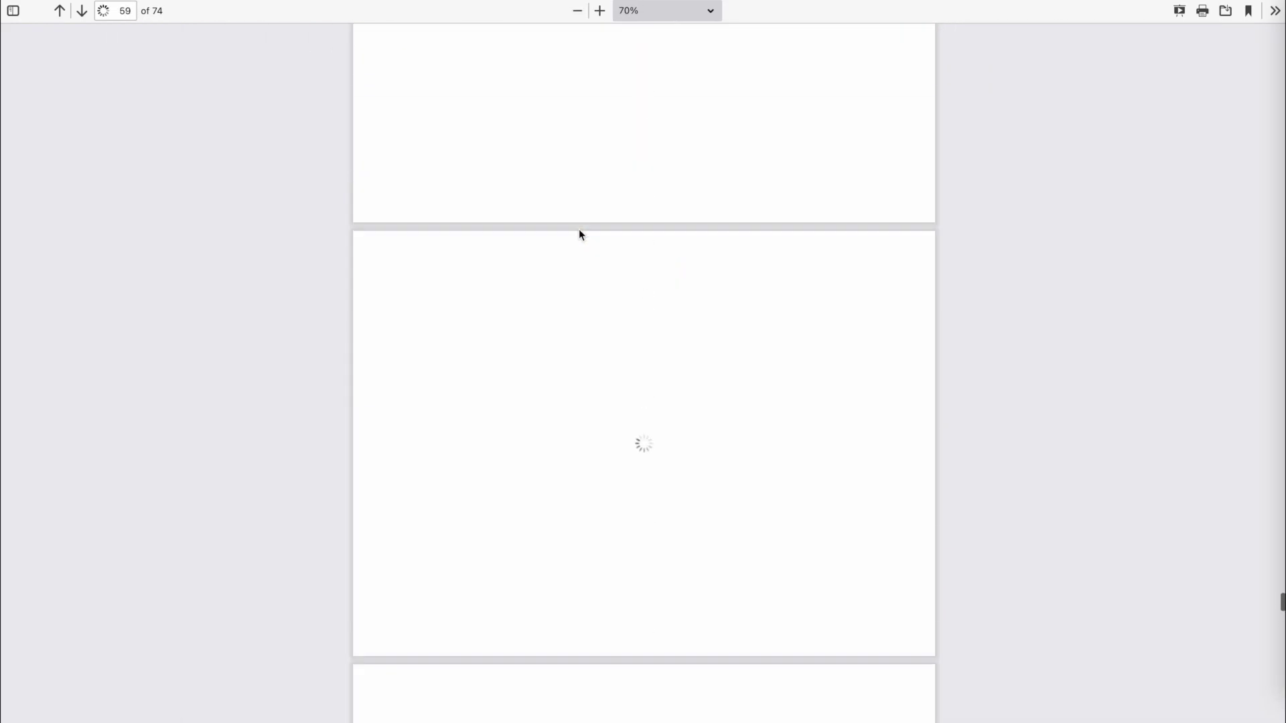
pyautogui.scroll(20, 580, 235)
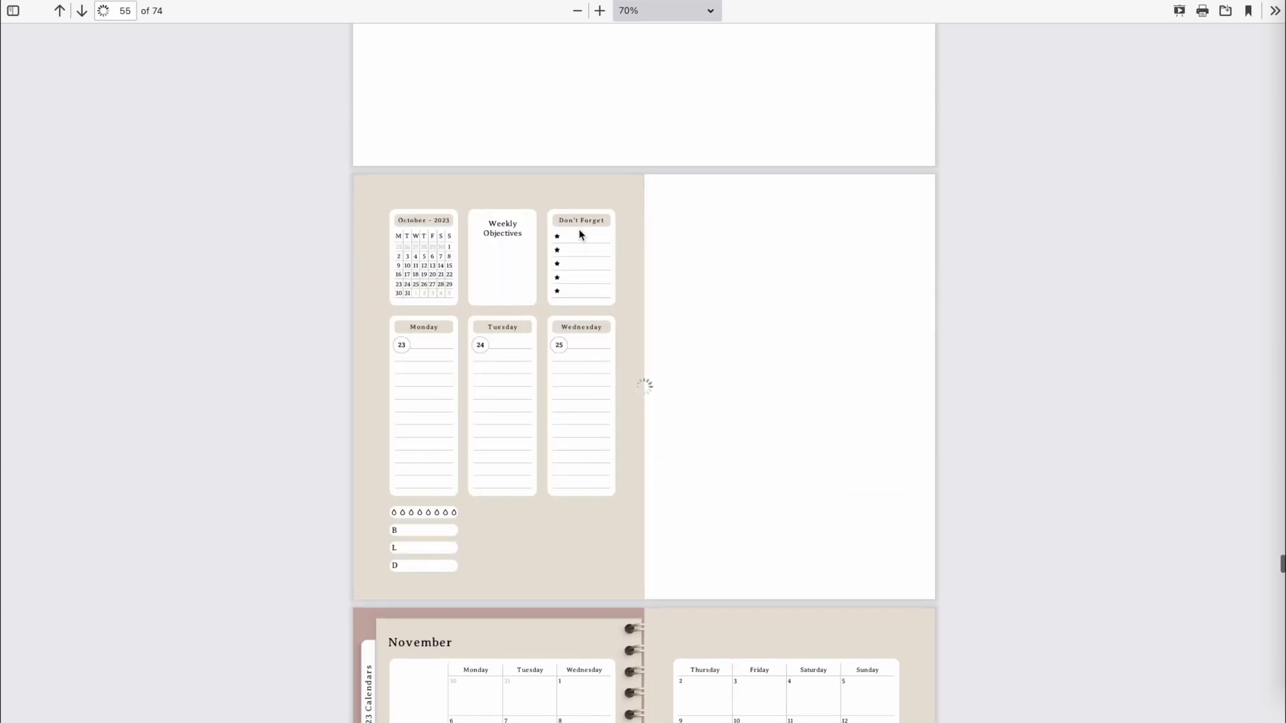